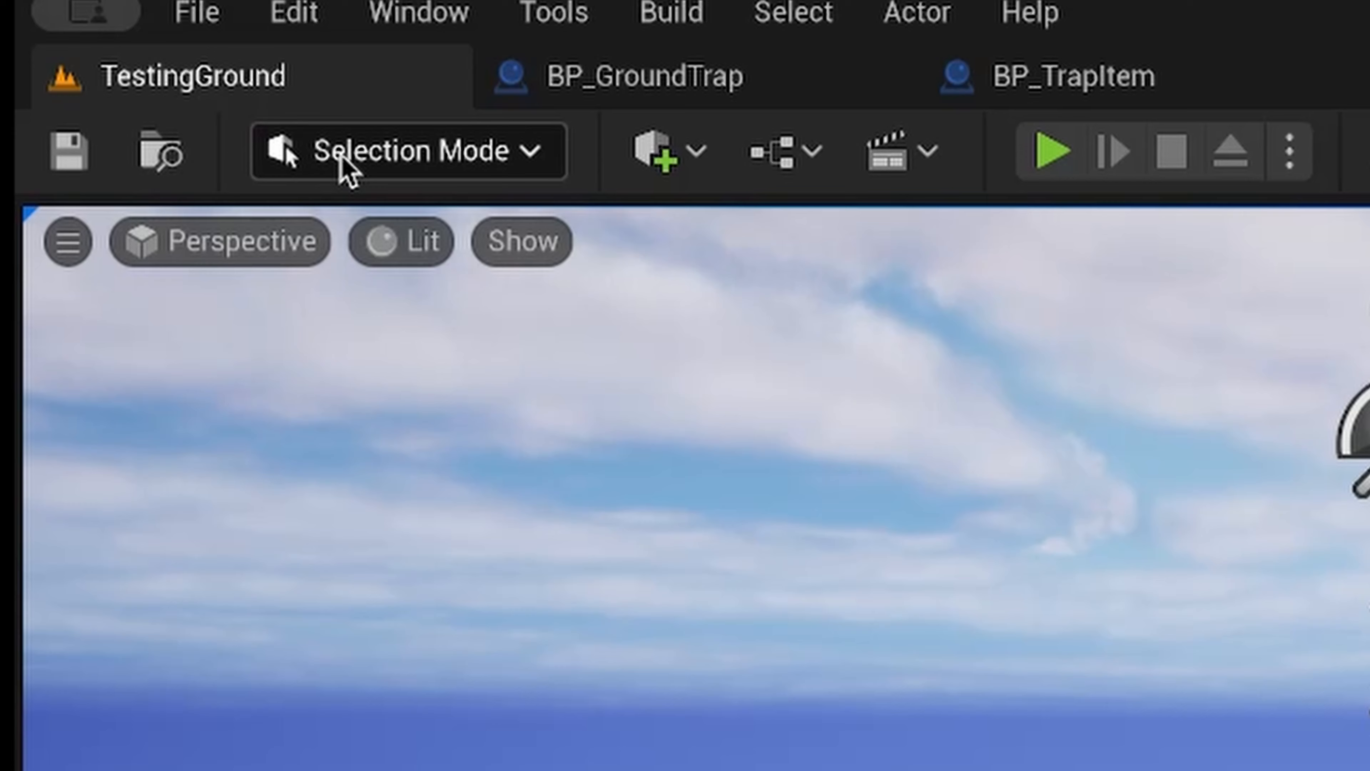
Step: Enter Landscape mode and assign the M_Ground_Grass material to the new landscape
left_click(345, 172)
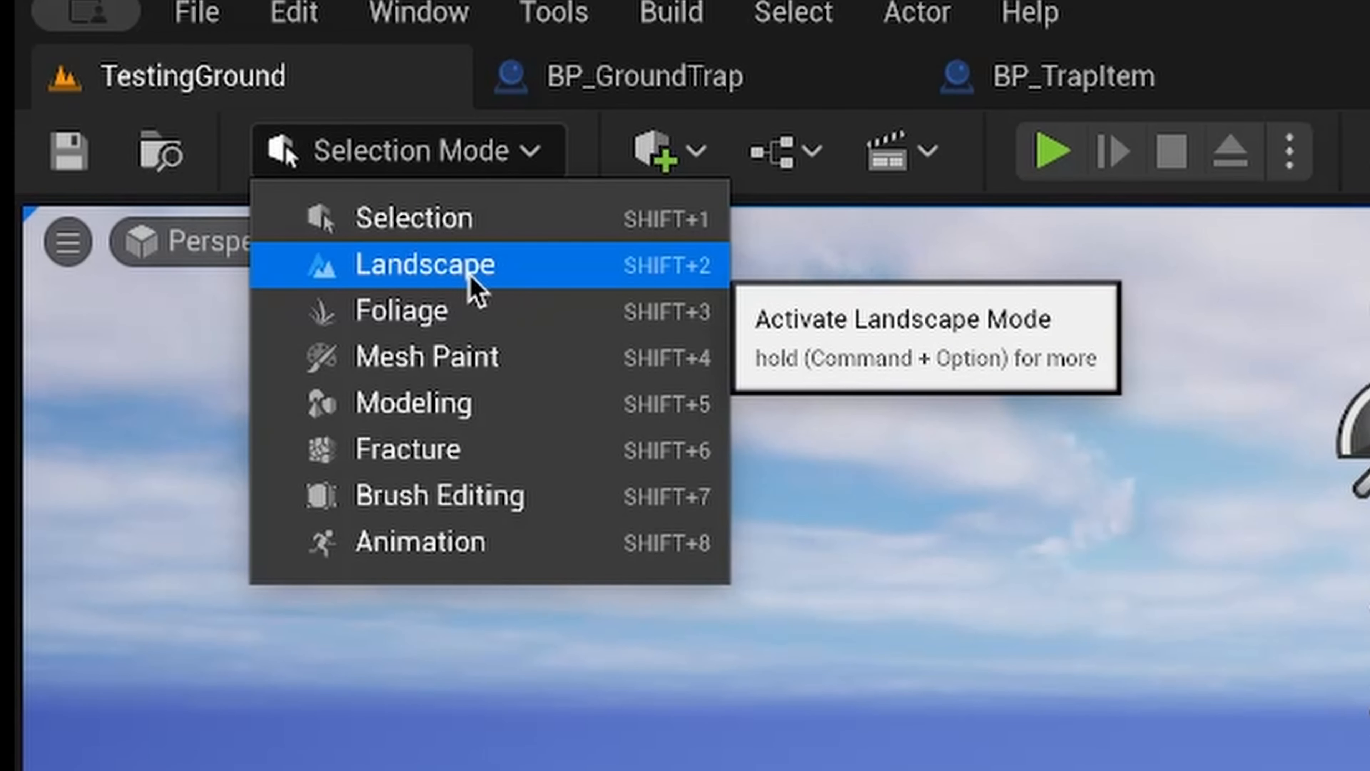
left_click(536, 283)
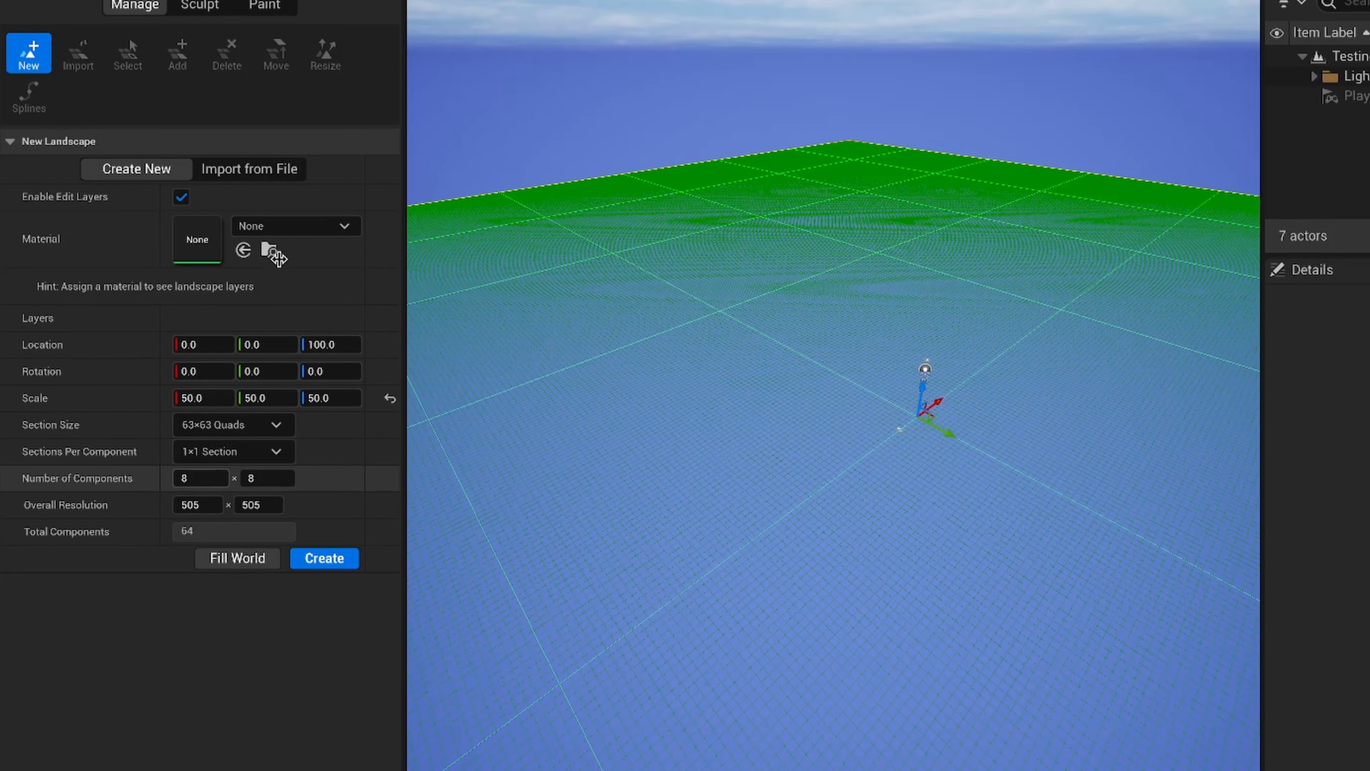
left_click(272, 223)
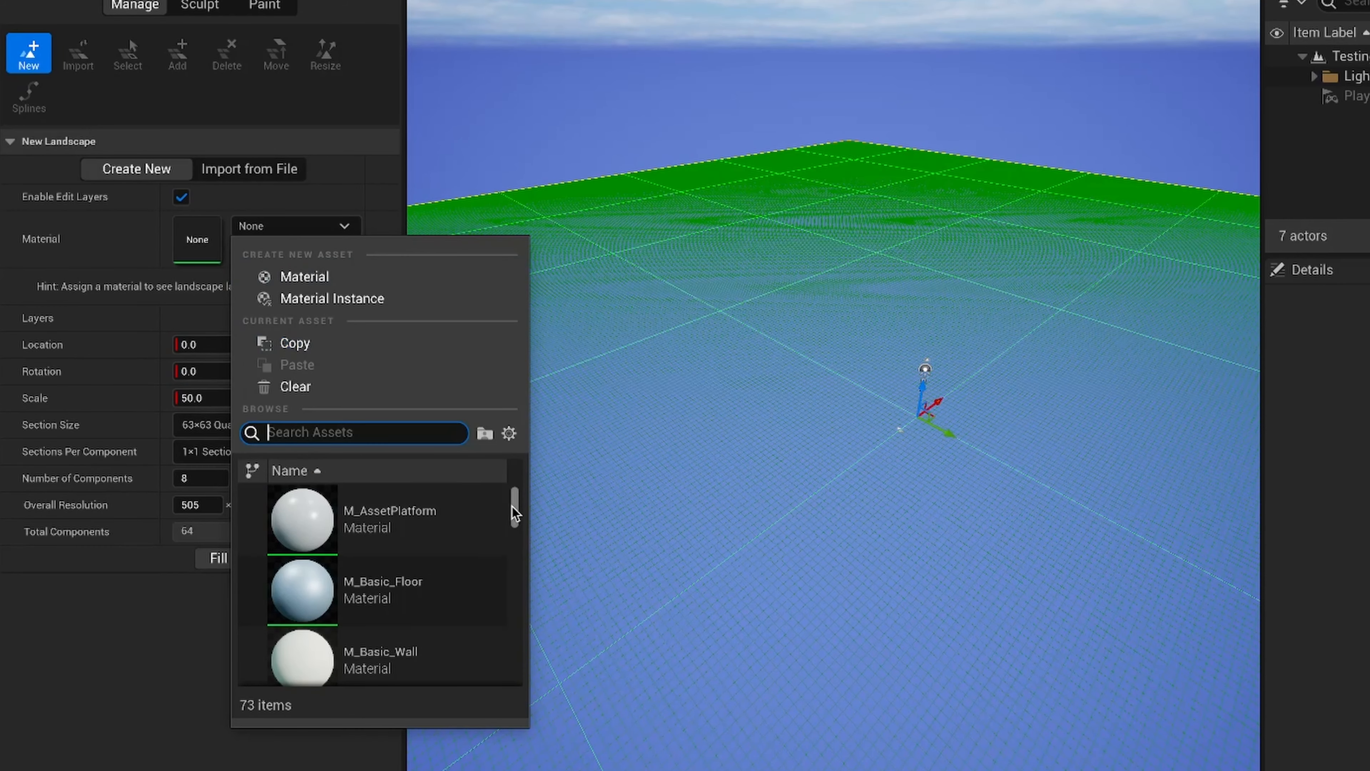
left_click_drag(514, 512, 517, 577)
left_click(402, 437)
type("g")
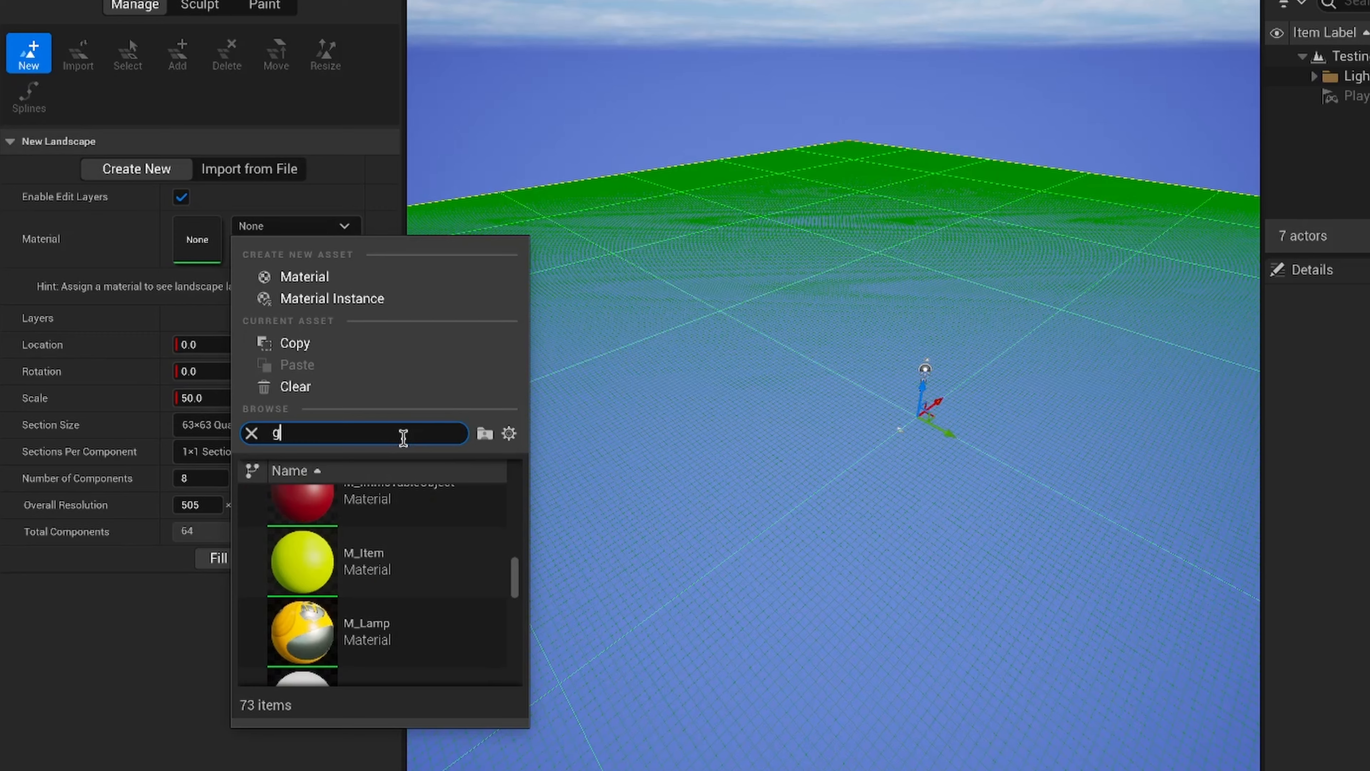
type("rass")
left_click(460, 511)
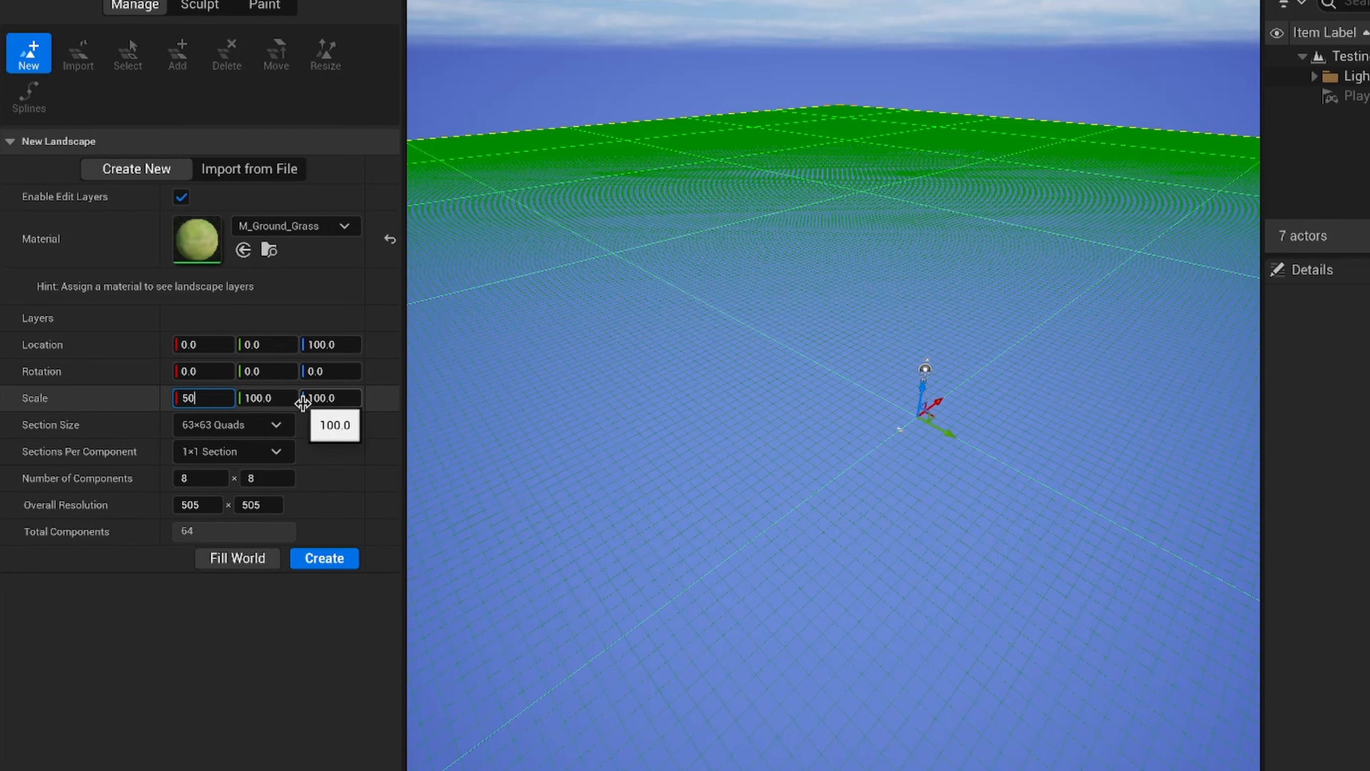
Step: Set the new landscape's scale to 50 on all three axes and create the landscape
key("Tab")
type("50")
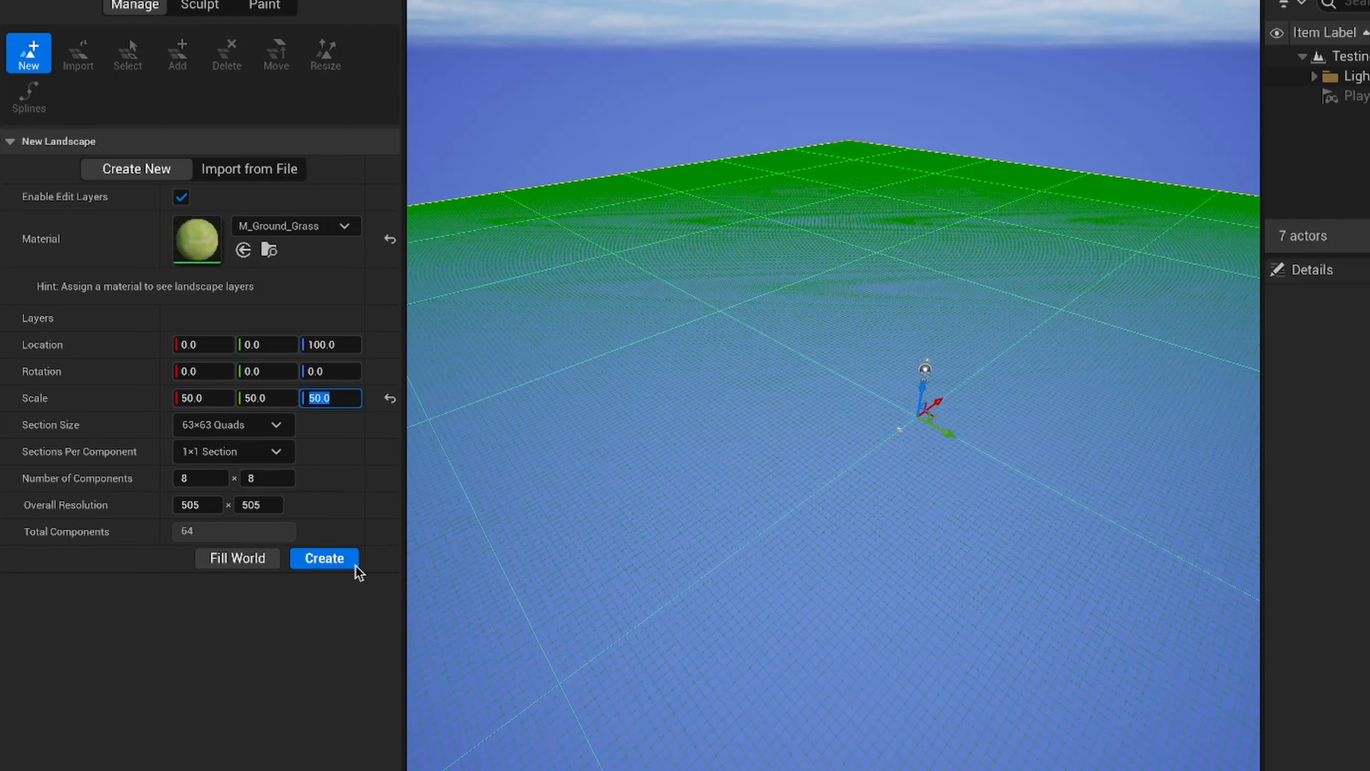
left_click(332, 558)
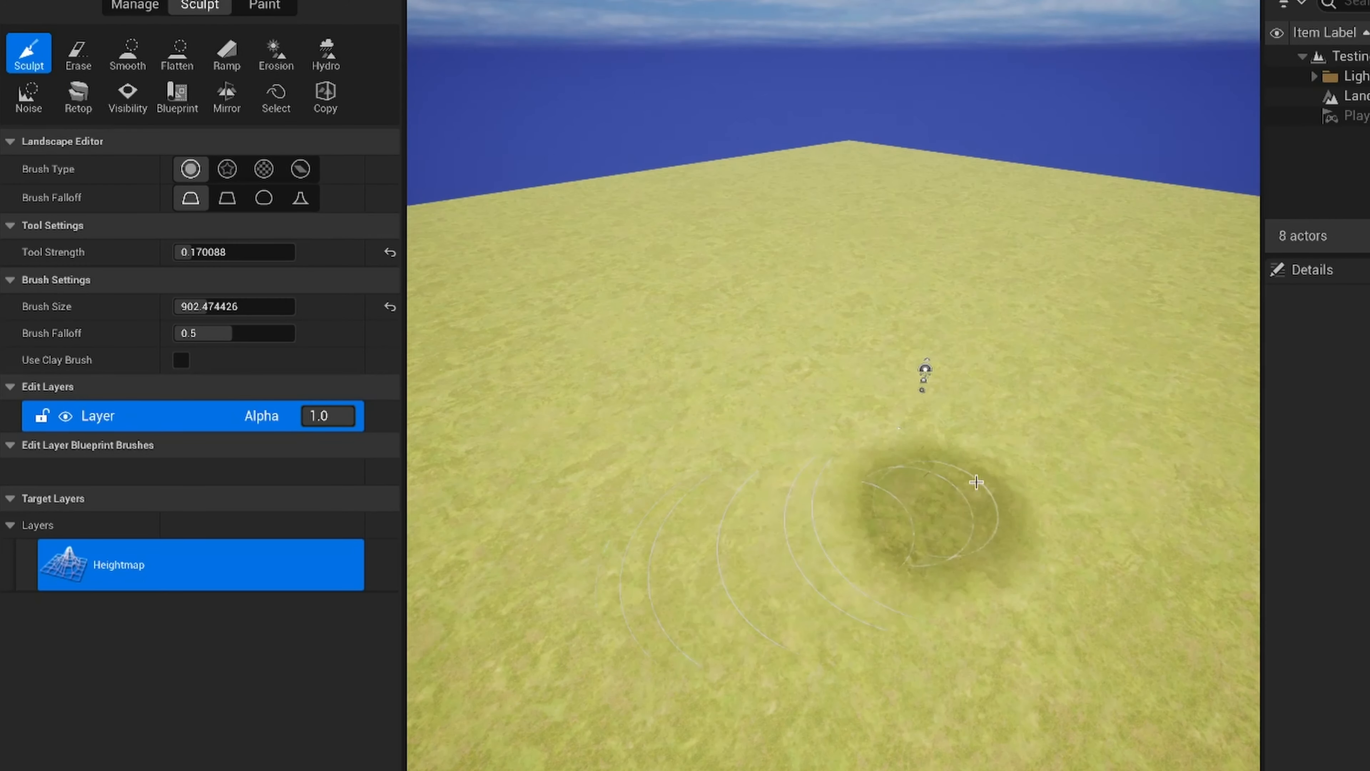
Step: Examine the grass landscape's surface and extent from close up and from farther back
mouse_move(950, 480)
right_mouse_down()
mouse_move(998, 518)
mouse_move(1070, 518)
mouse_move(1087, 545)
mouse_move(1004, 486)
right_mouse_up()
key("w")
key("w")
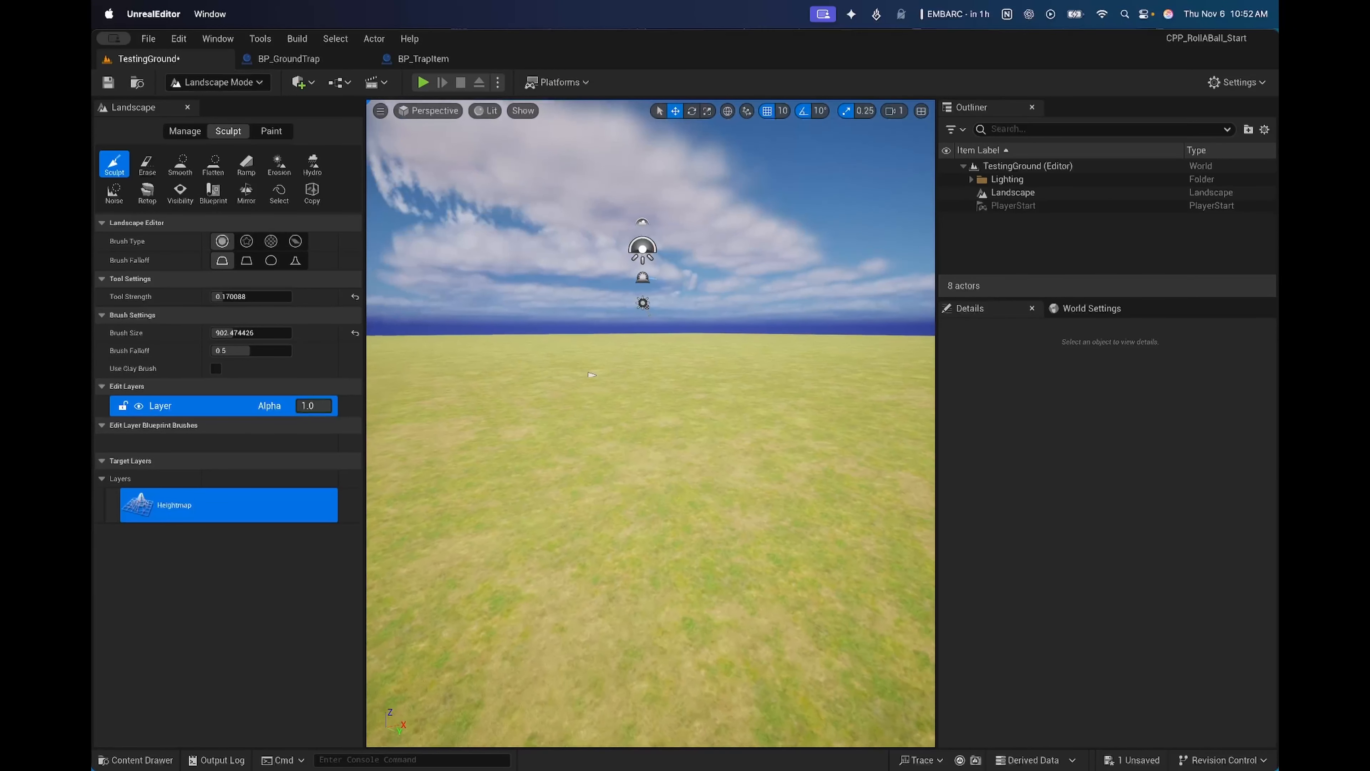
key("w")
mouse_move(650, 426)
right_mouse_down()
mouse_move(632, 402)
mouse_move(668, 459)
mouse_move(621, 475)
mouse_move(651, 481)
right_mouse_up()
key("s")
key("s")
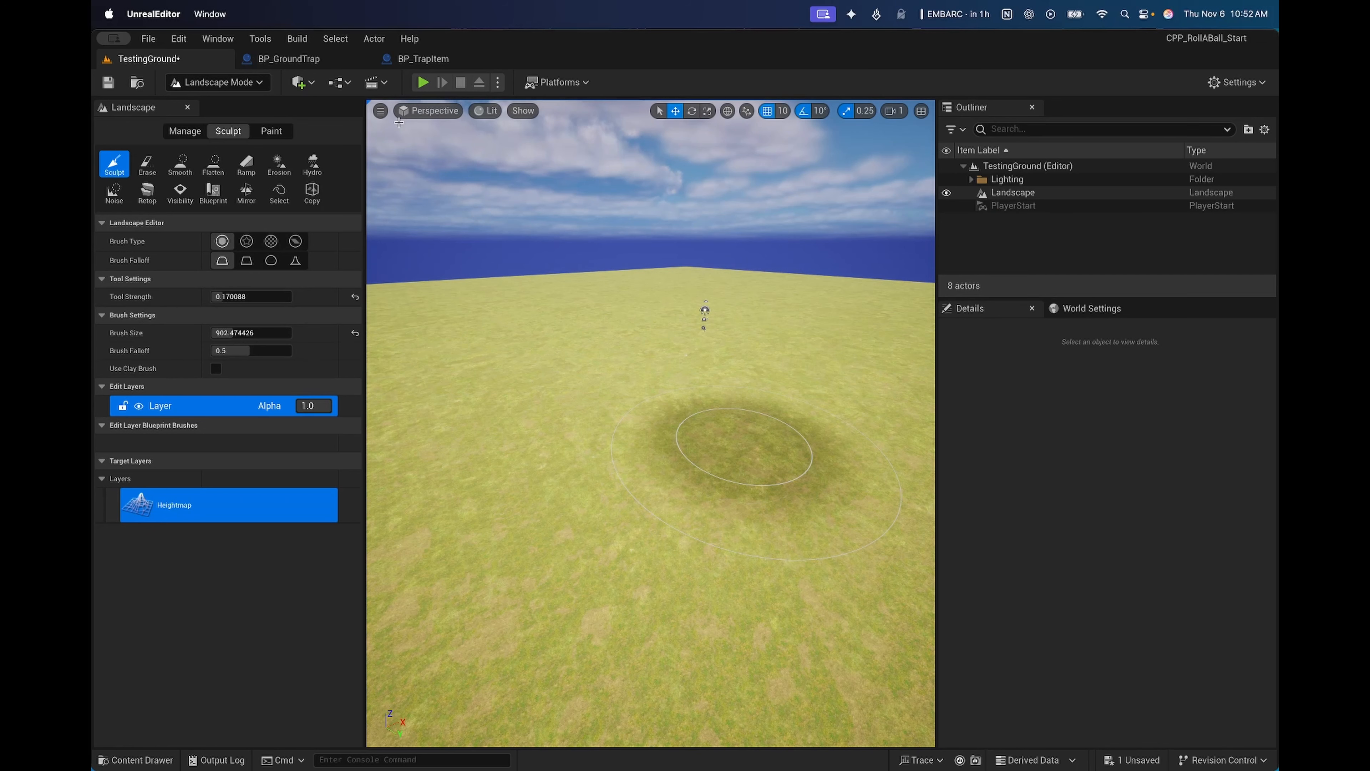
Step: Return to Selection mode and raise the PlayerStart above the landscape to a Z location of 192
left_click(201, 88)
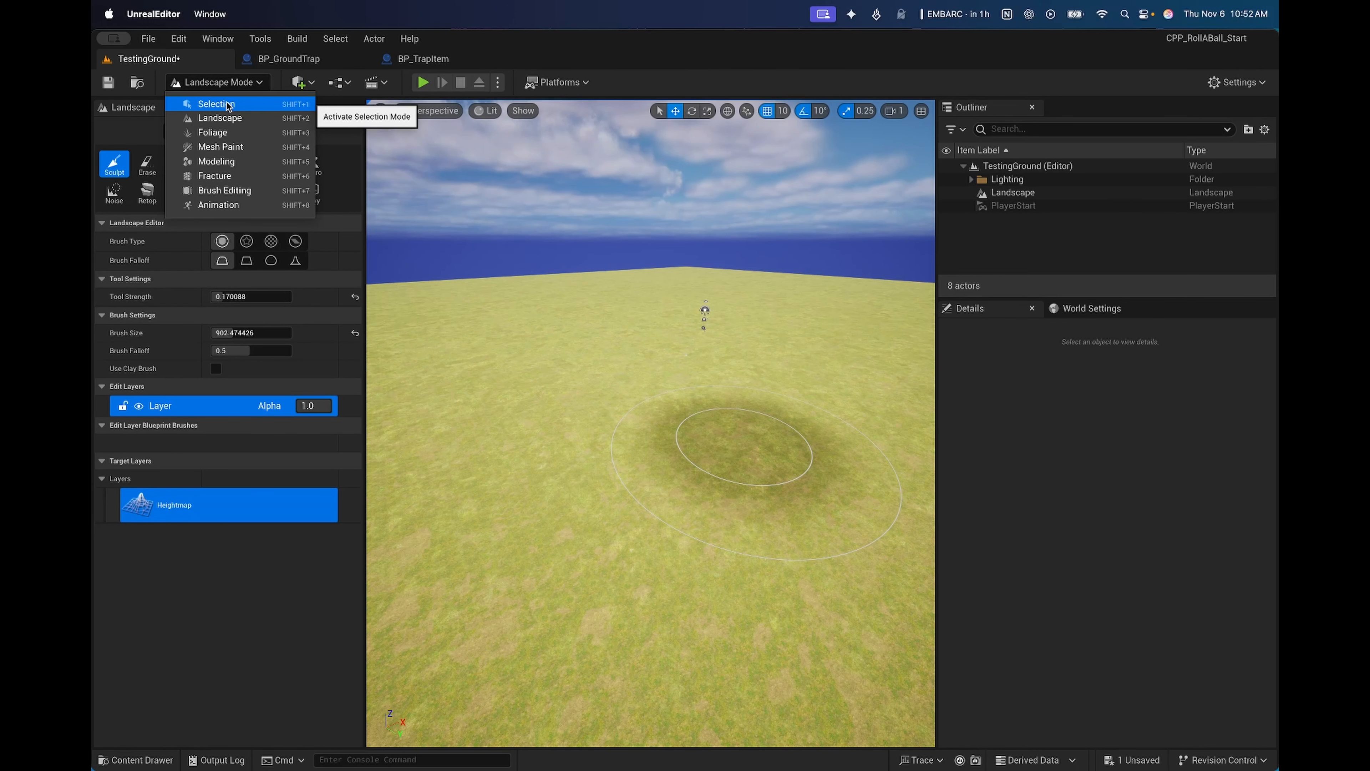
left_click(216, 103)
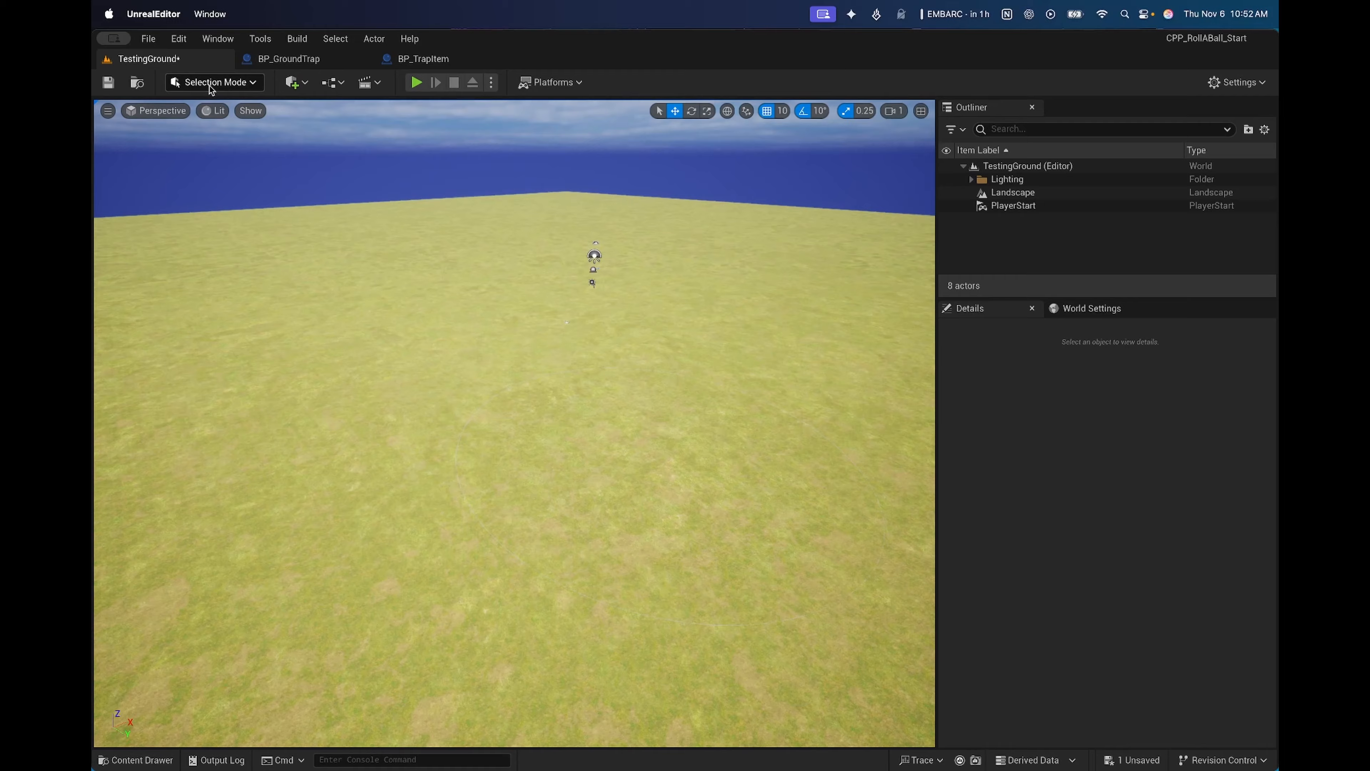
left_click(1012, 206)
key("f")
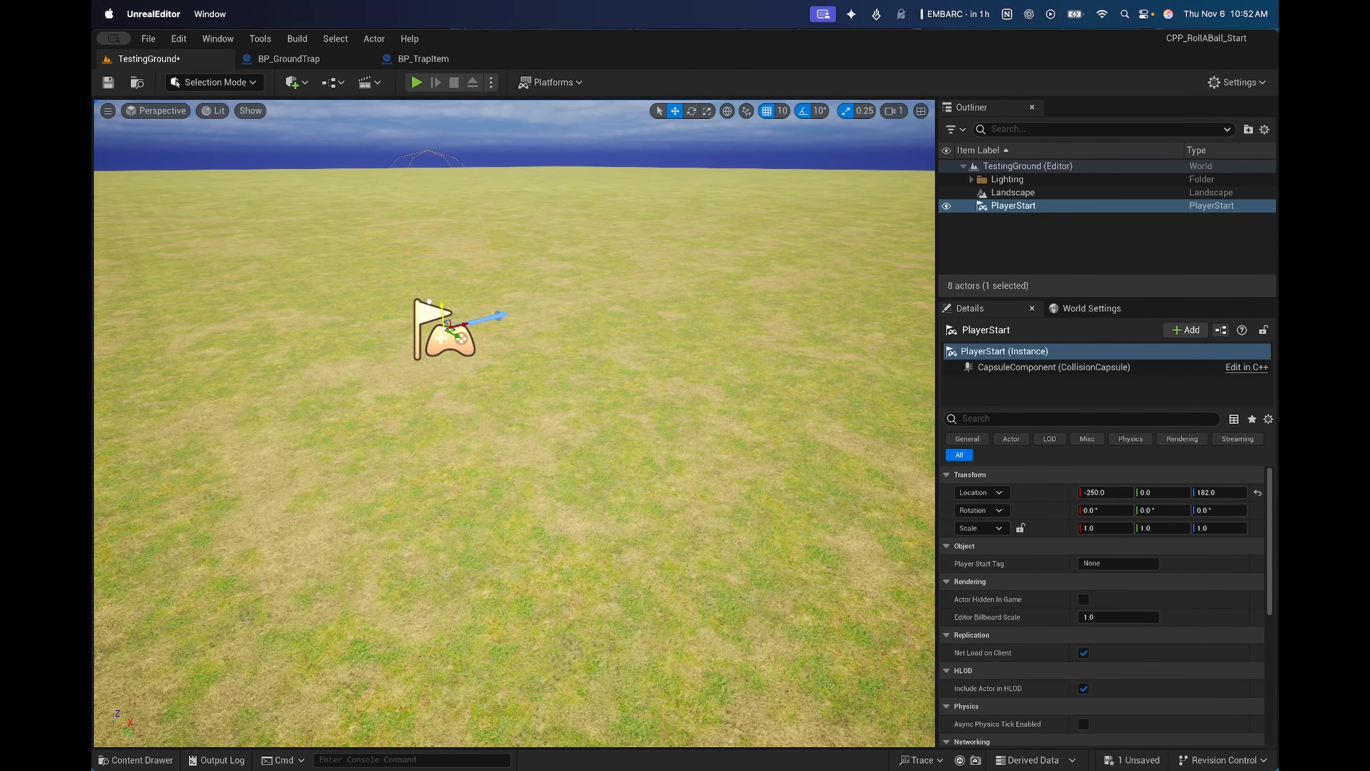
key("s")
right_click_drag(583, 441, 642, 404)
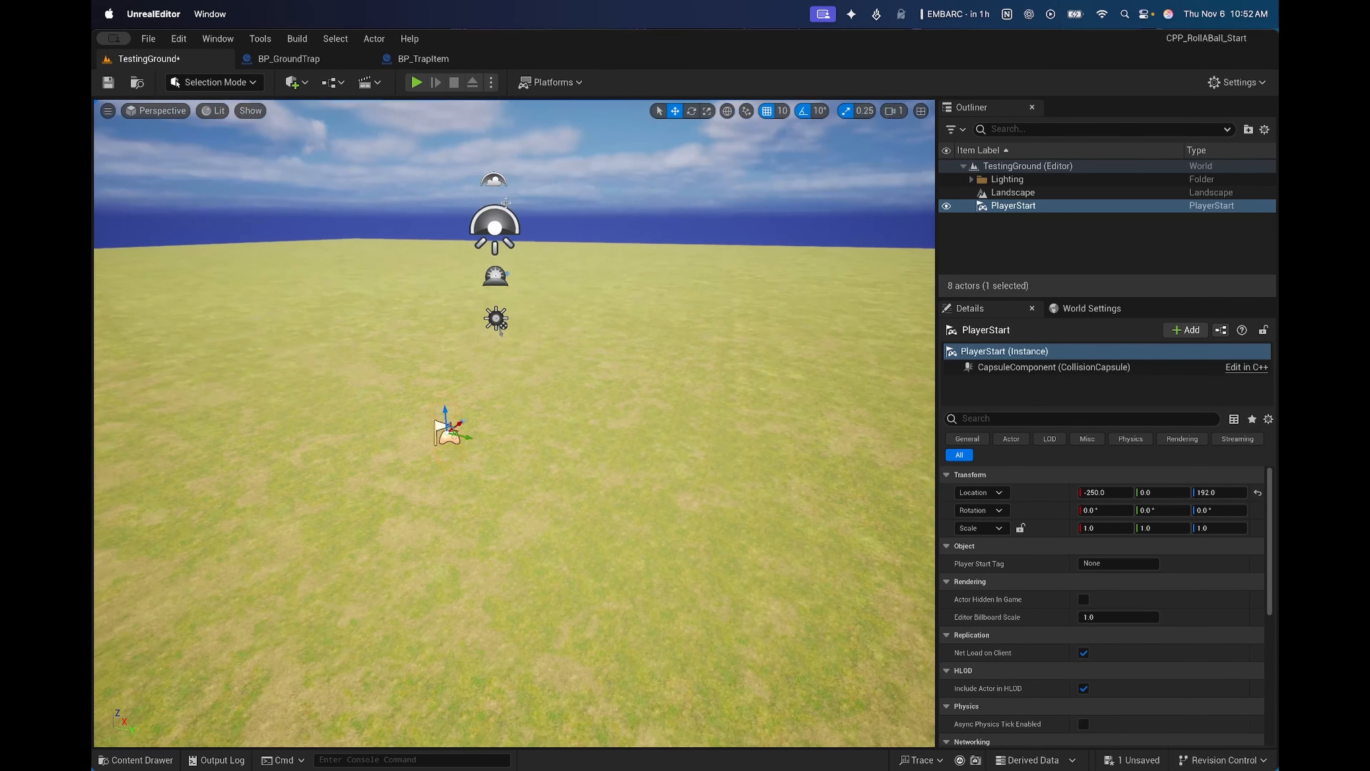
Step: Play-test the level by rolling the ball across the flat landscape, and end the session
left_click(417, 82)
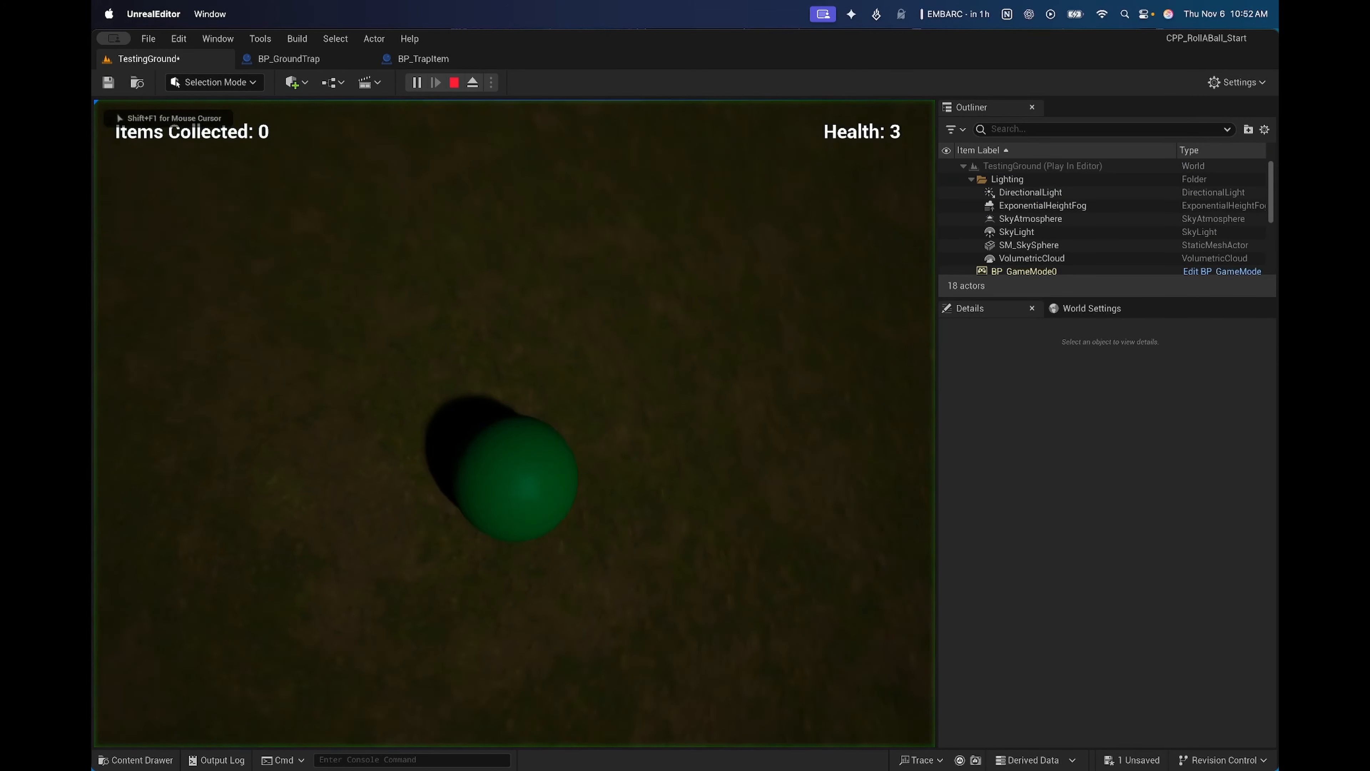
key("w")
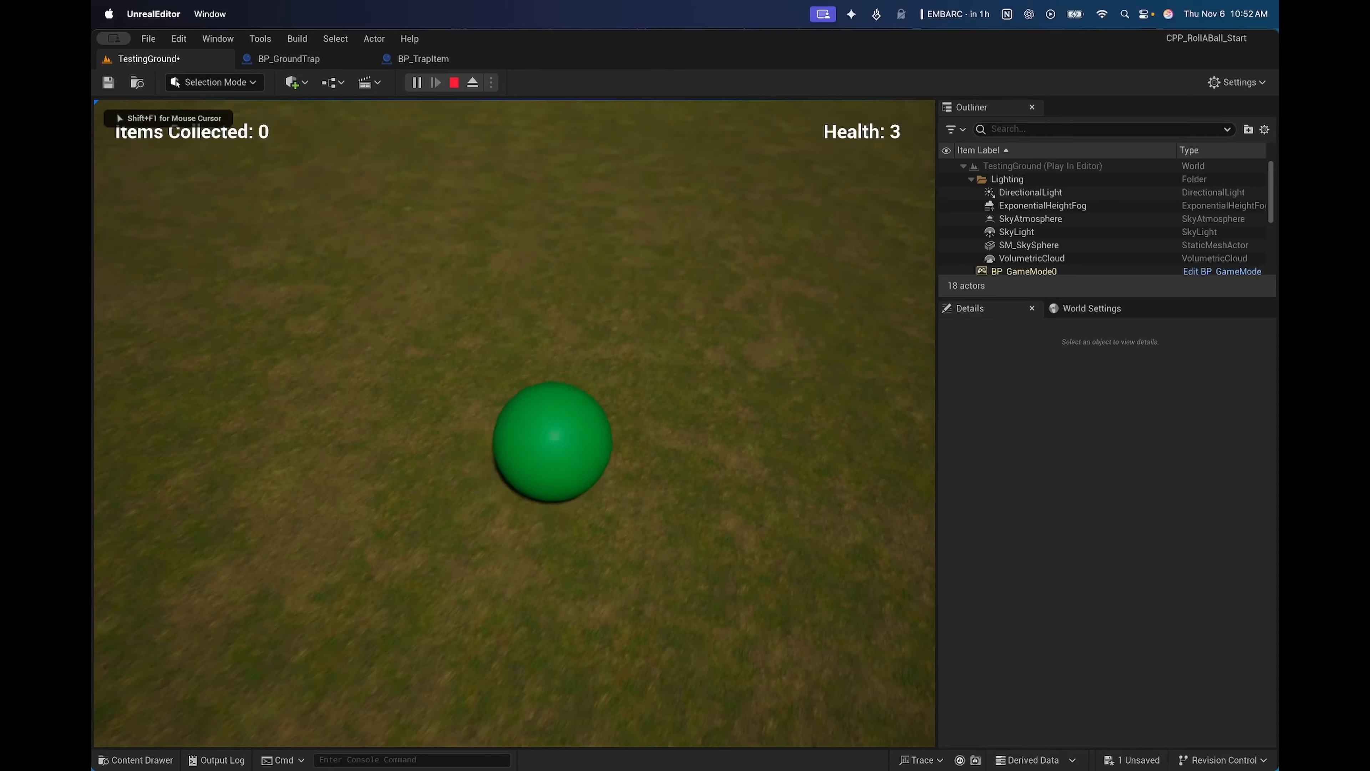
key("a")
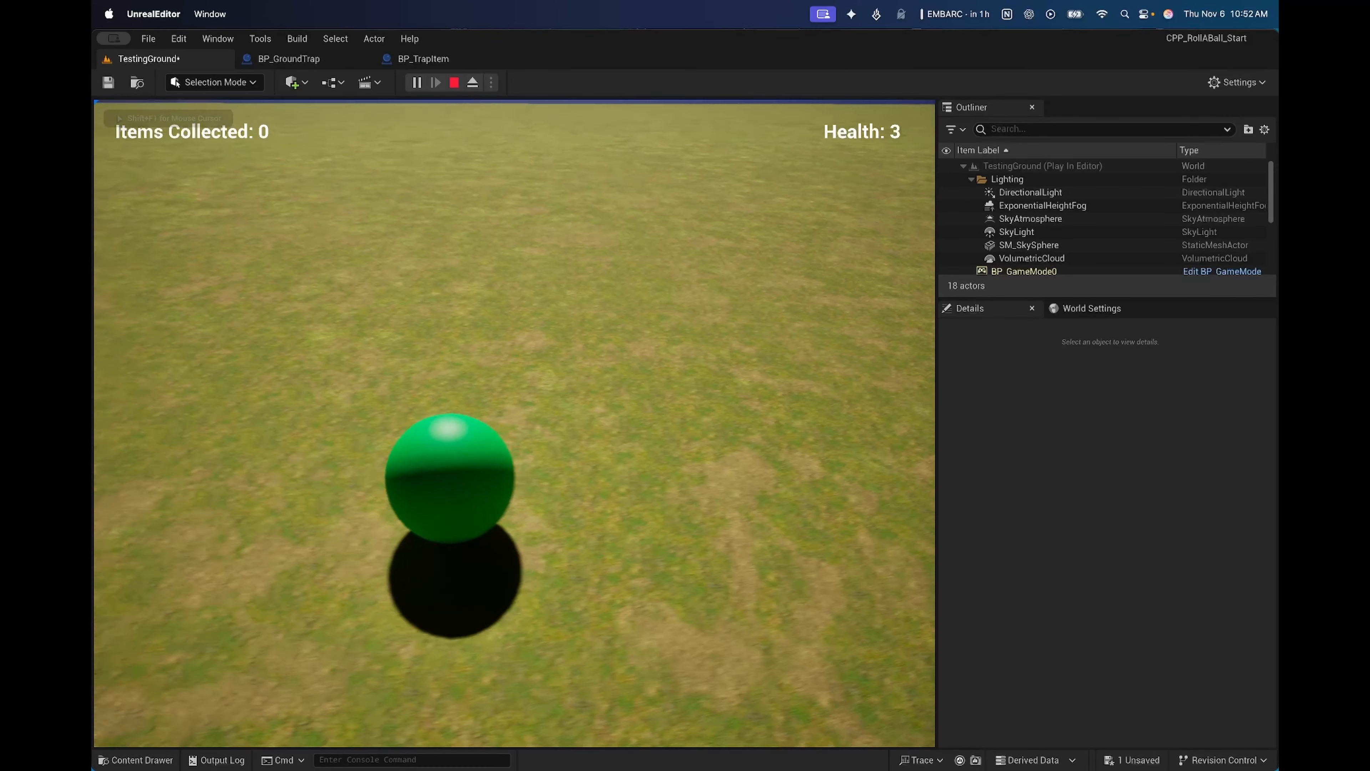
key("Escape")
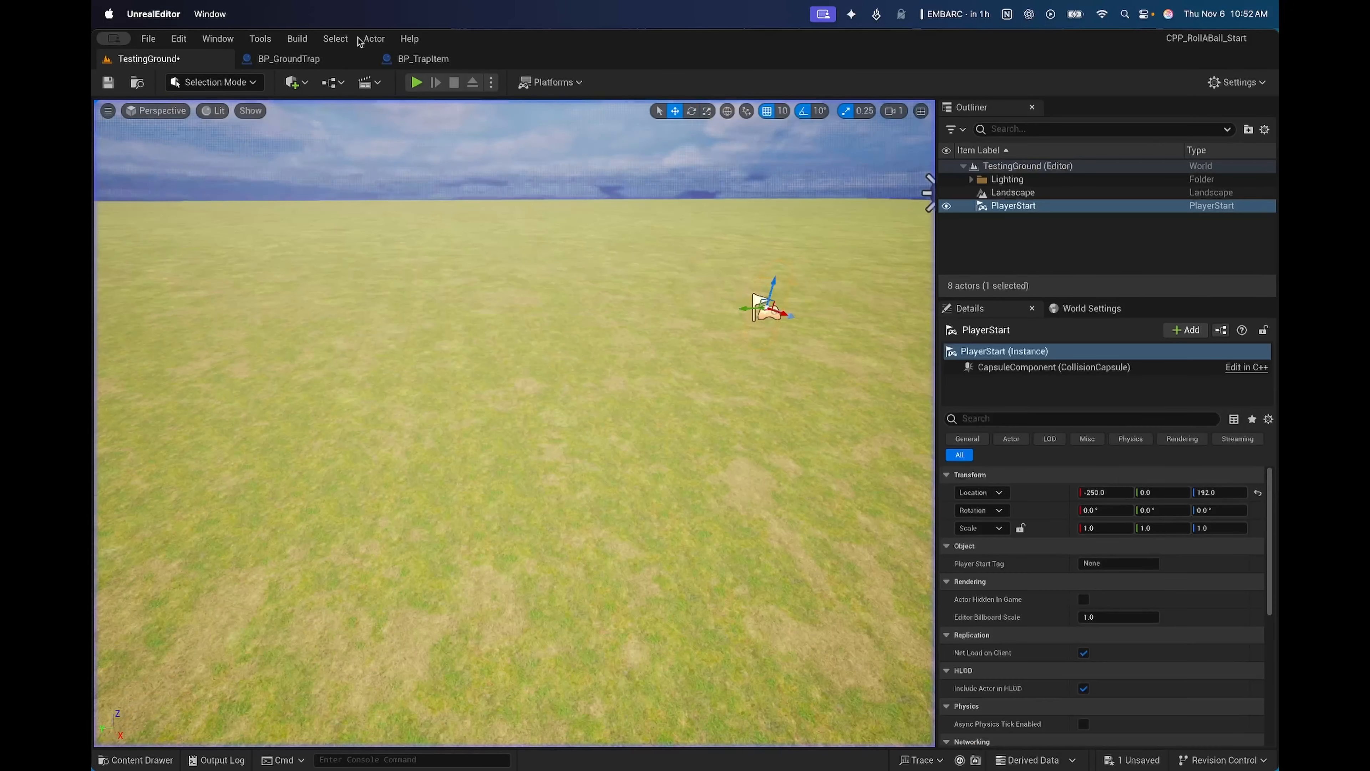
Step: Reactivate Landscape mode and widen the viewport by narrowing the Outliner and Landscape panels
left_click(215, 82)
left_click(209, 114)
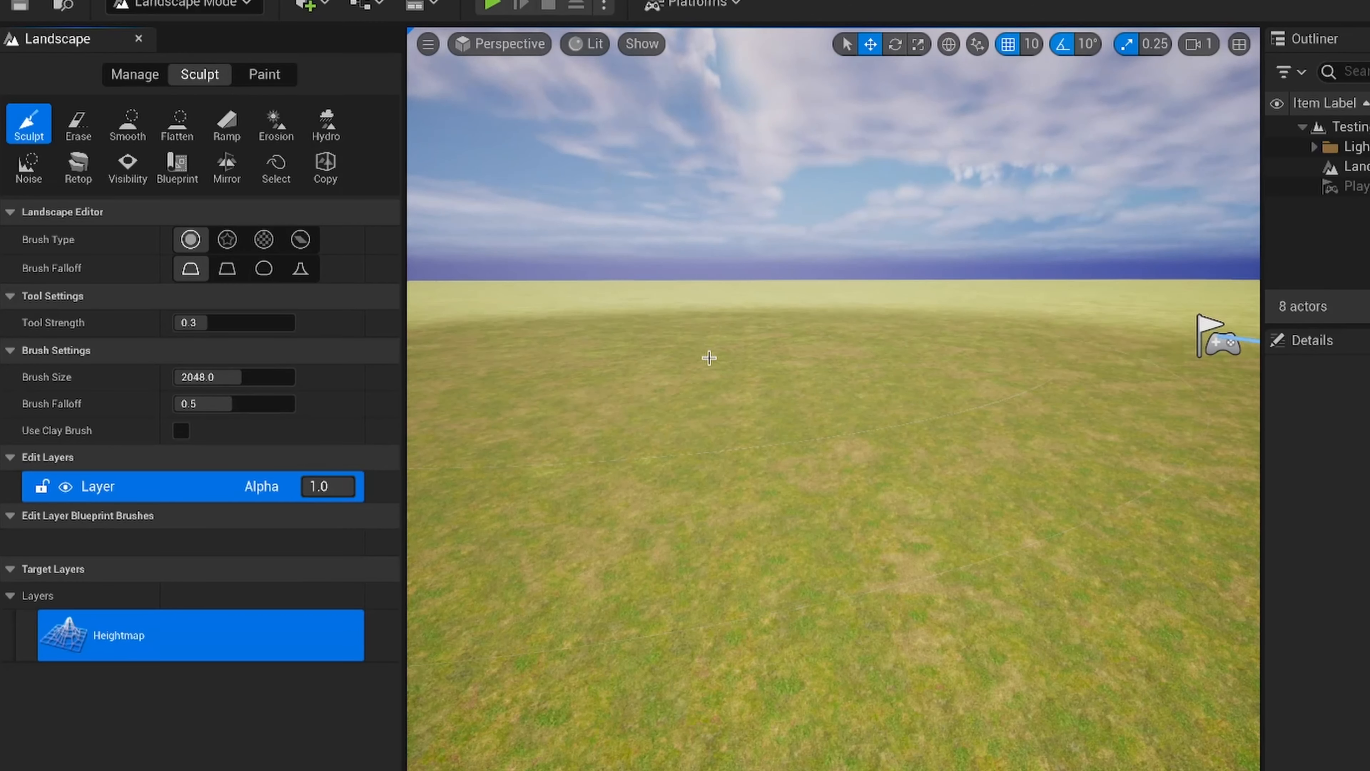
scroll(706, 356, "down", 2)
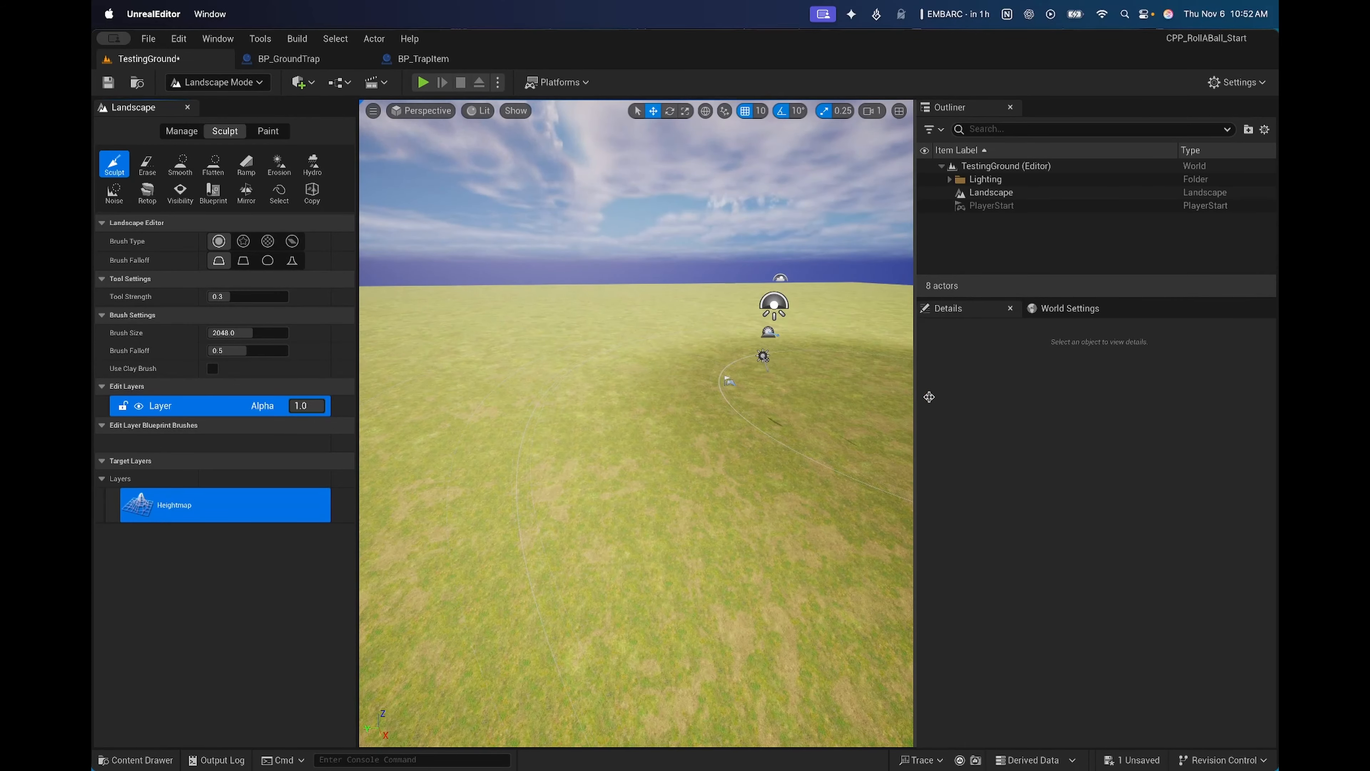
left_click_drag(928, 397, 1109, 391)
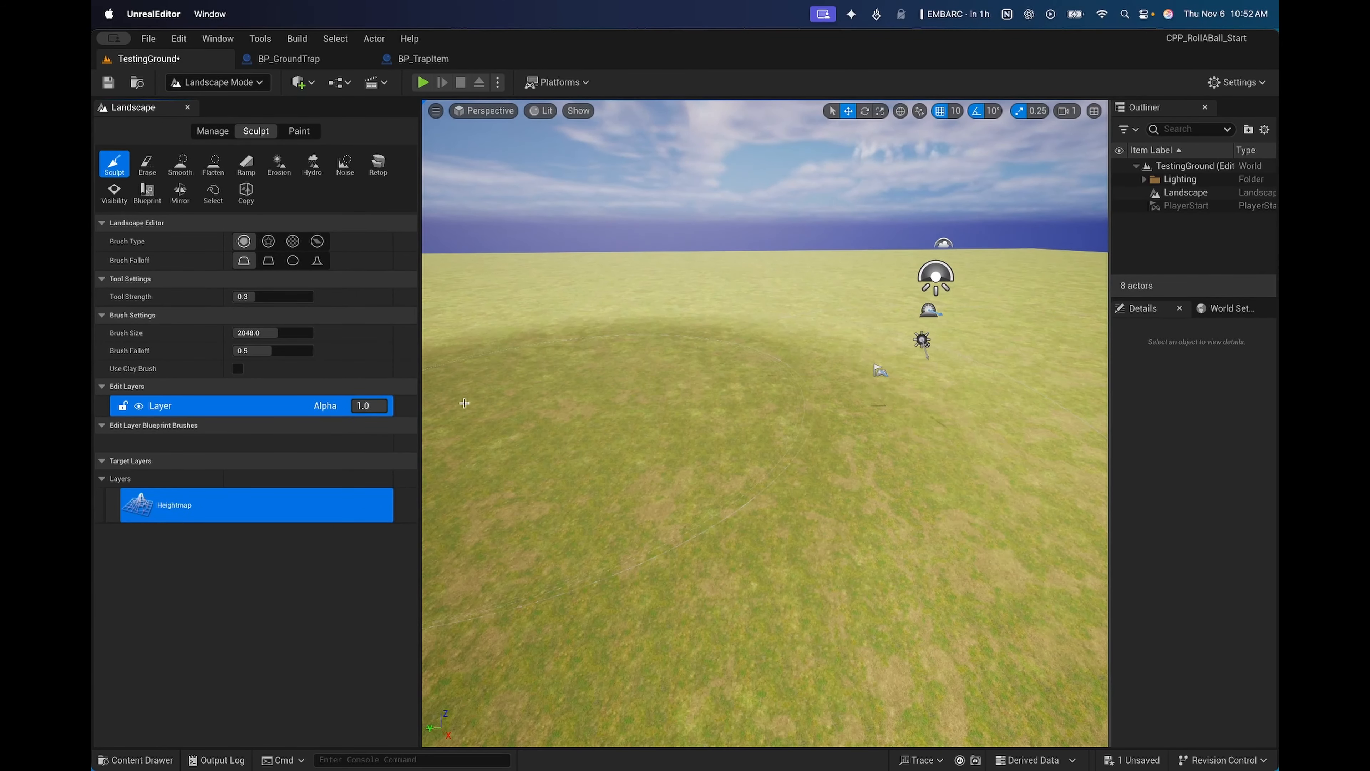
left_click_drag(420, 402, 268, 402)
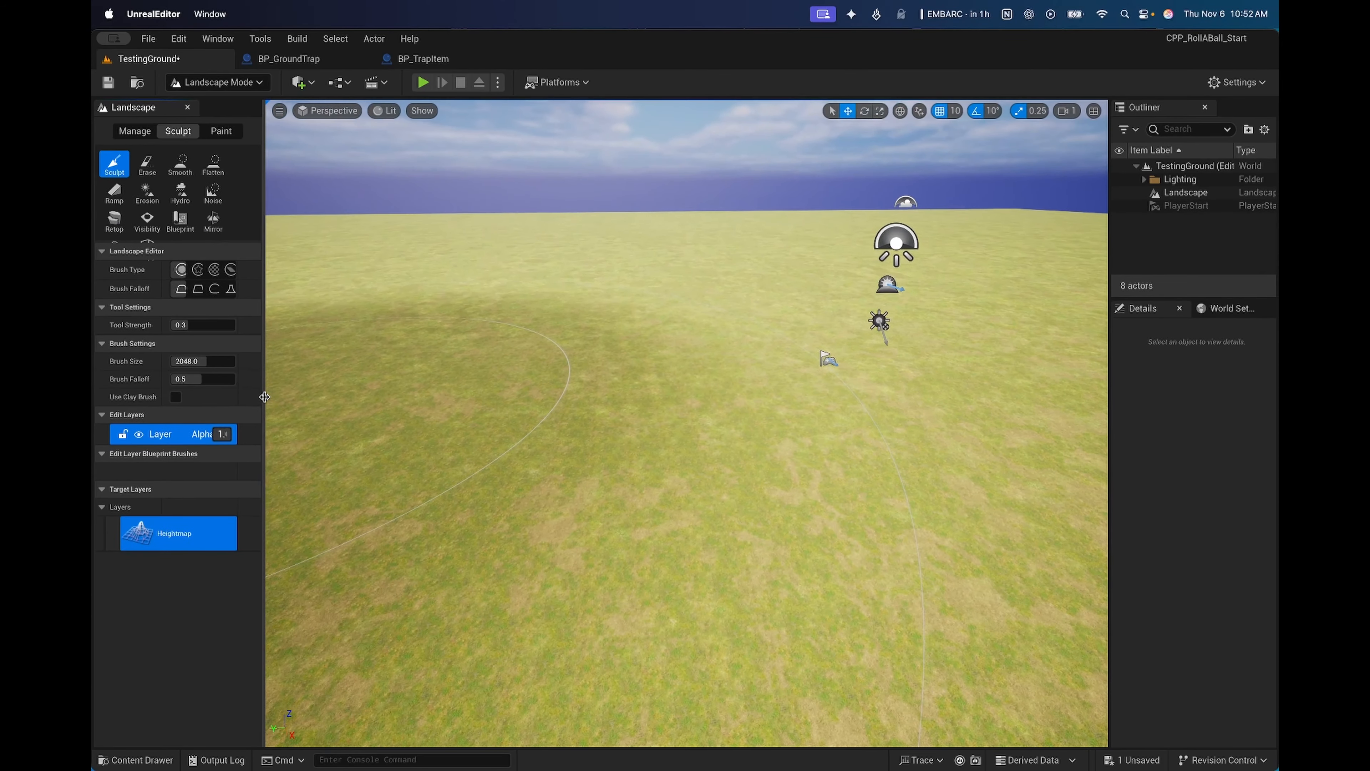
scroll(614, 355, "down", 5)
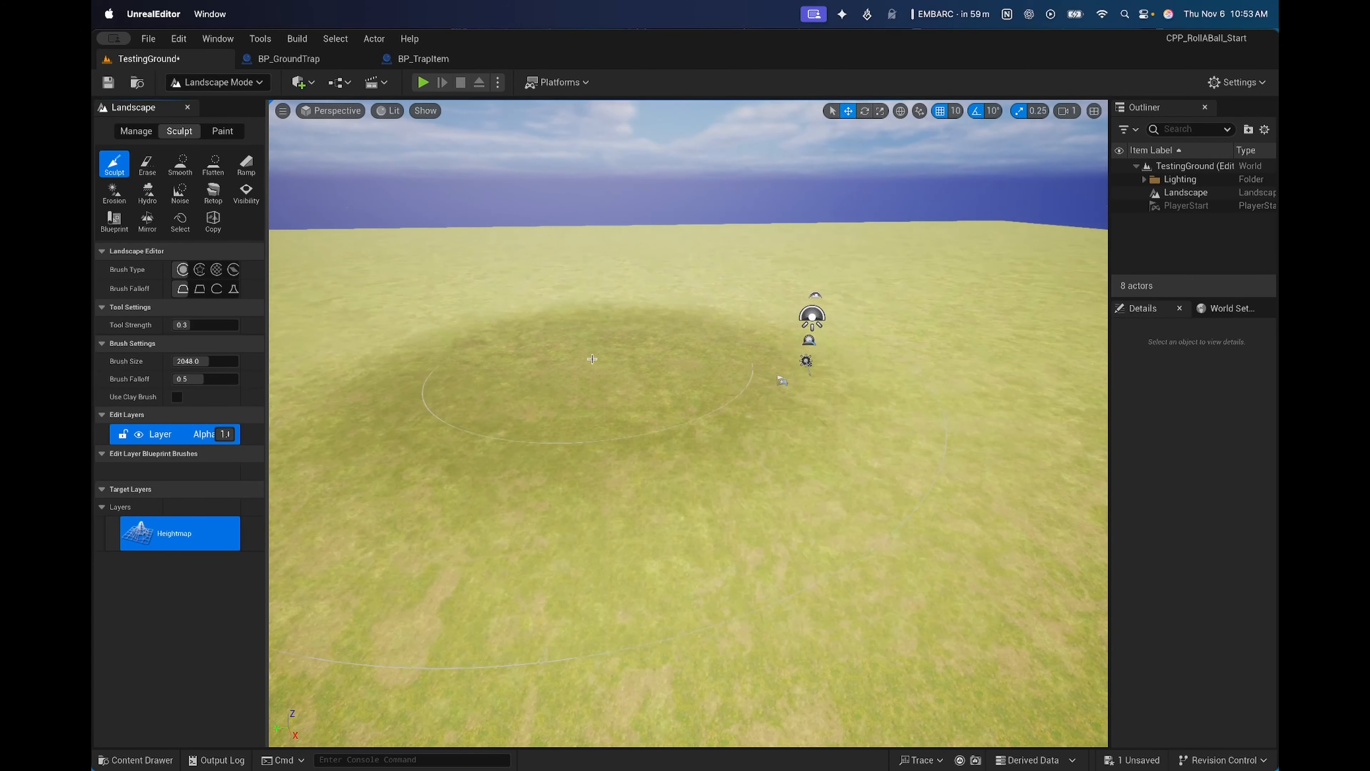
Step: Sculpt a row of raised hills across the far side of the landscape with brush size 2048 and tool strength 0.3
scroll(539, 330, "down", 2)
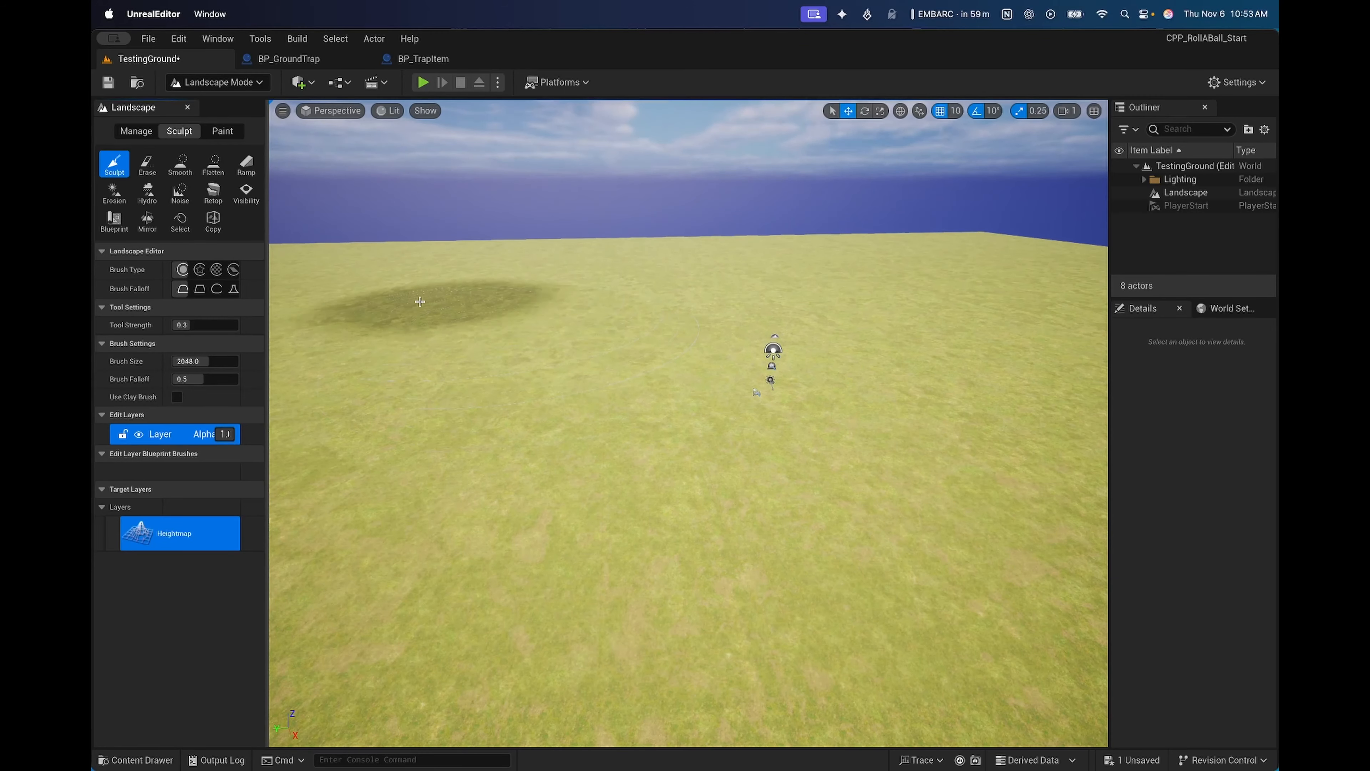
mouse_move(437, 299)
left_mouse_down()
mouse_move(503, 289)
mouse_move(465, 220)
left_mouse_up()
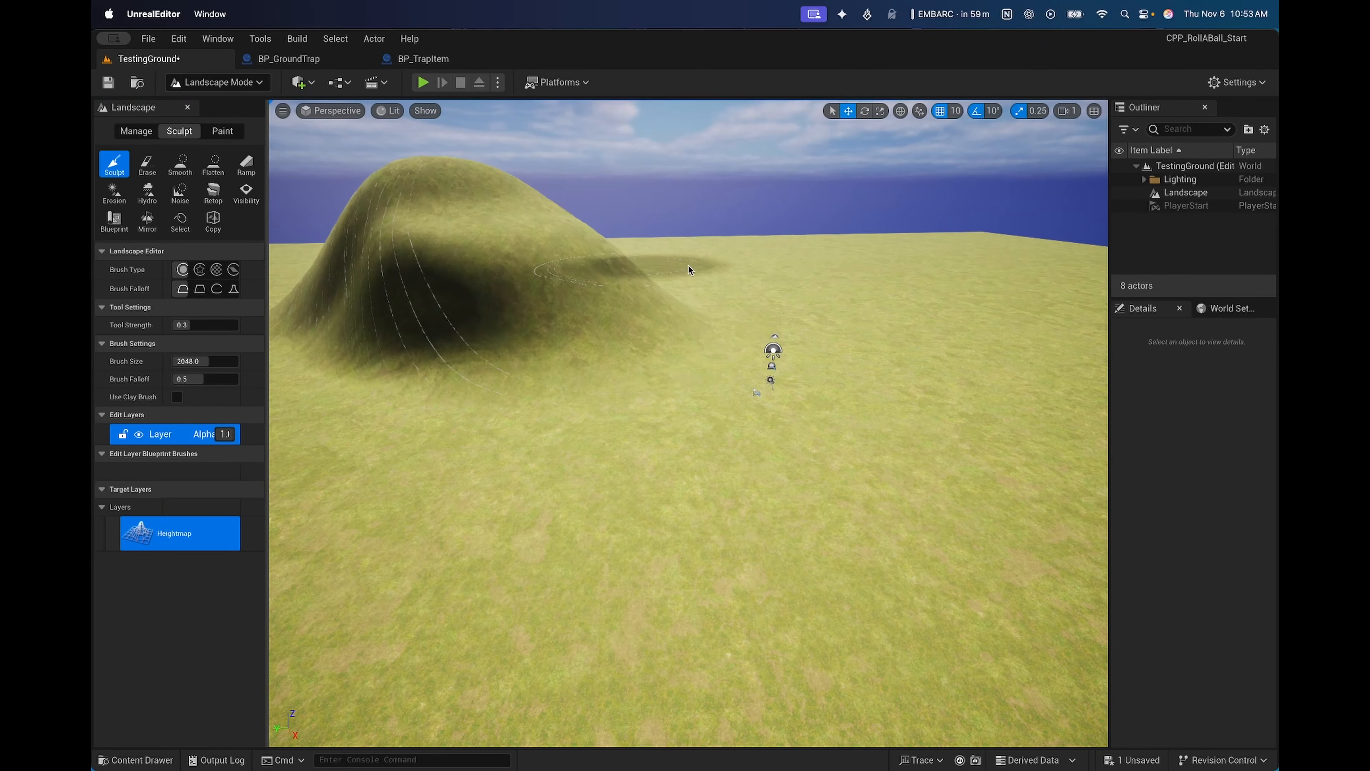
left_click_drag(709, 272, 1003, 270)
Step: Play-test the sculpted terrain by rolling the ball between and up the hills, and end the session
left_click(423, 82)
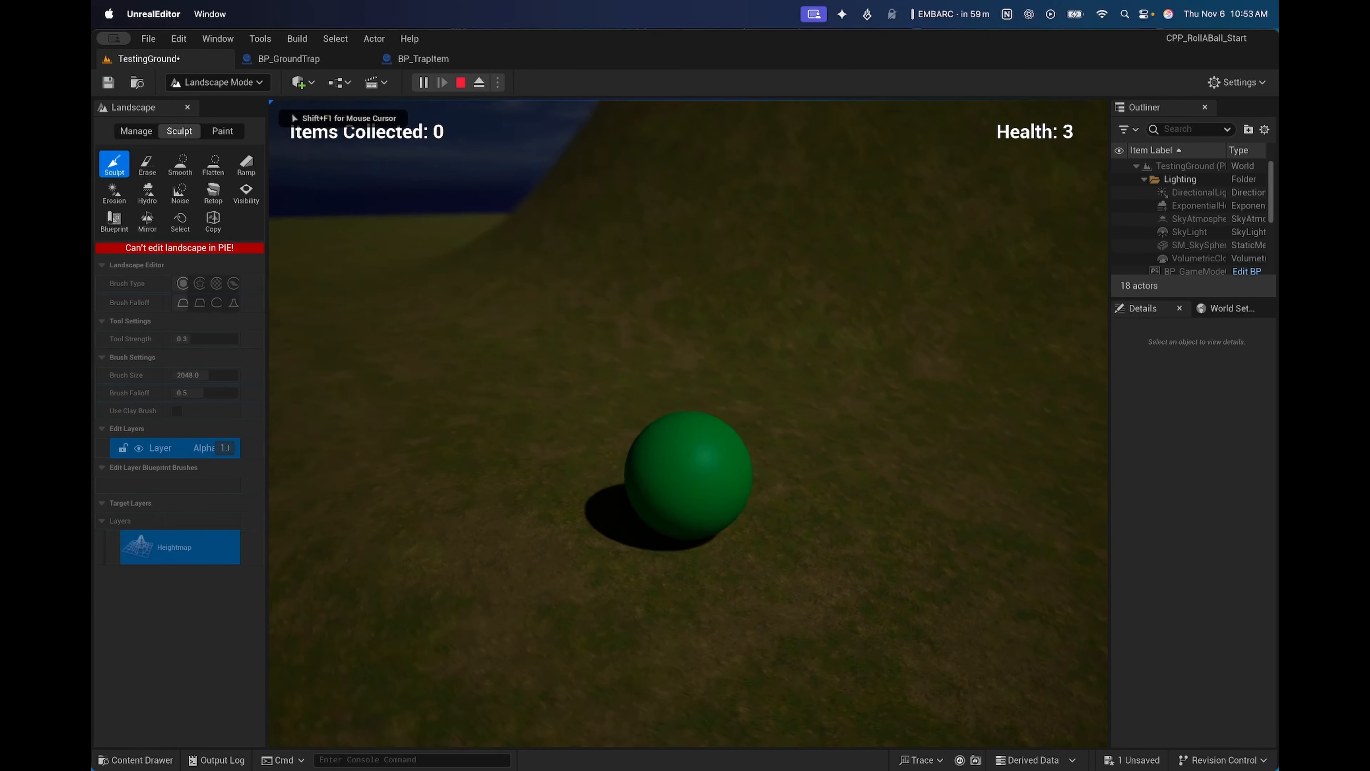
key("w")
key("w")
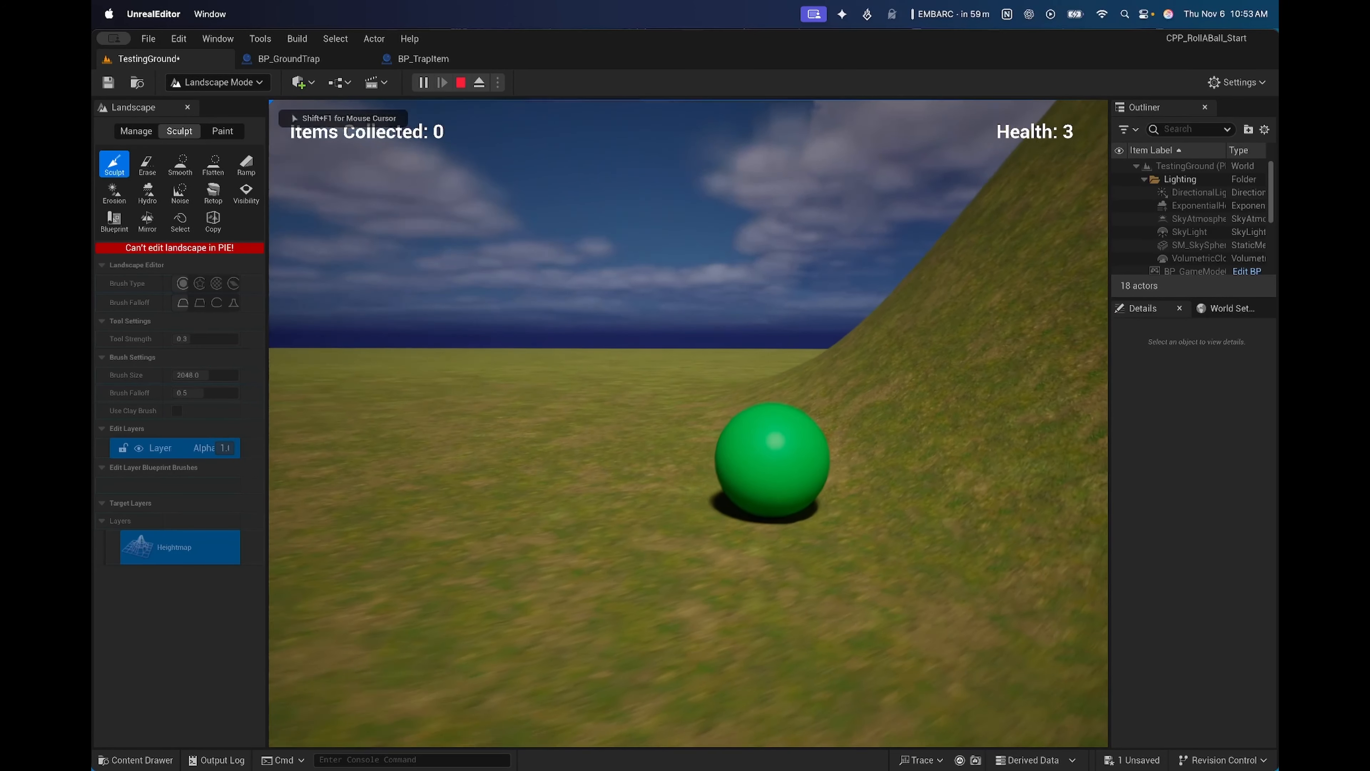
key("w")
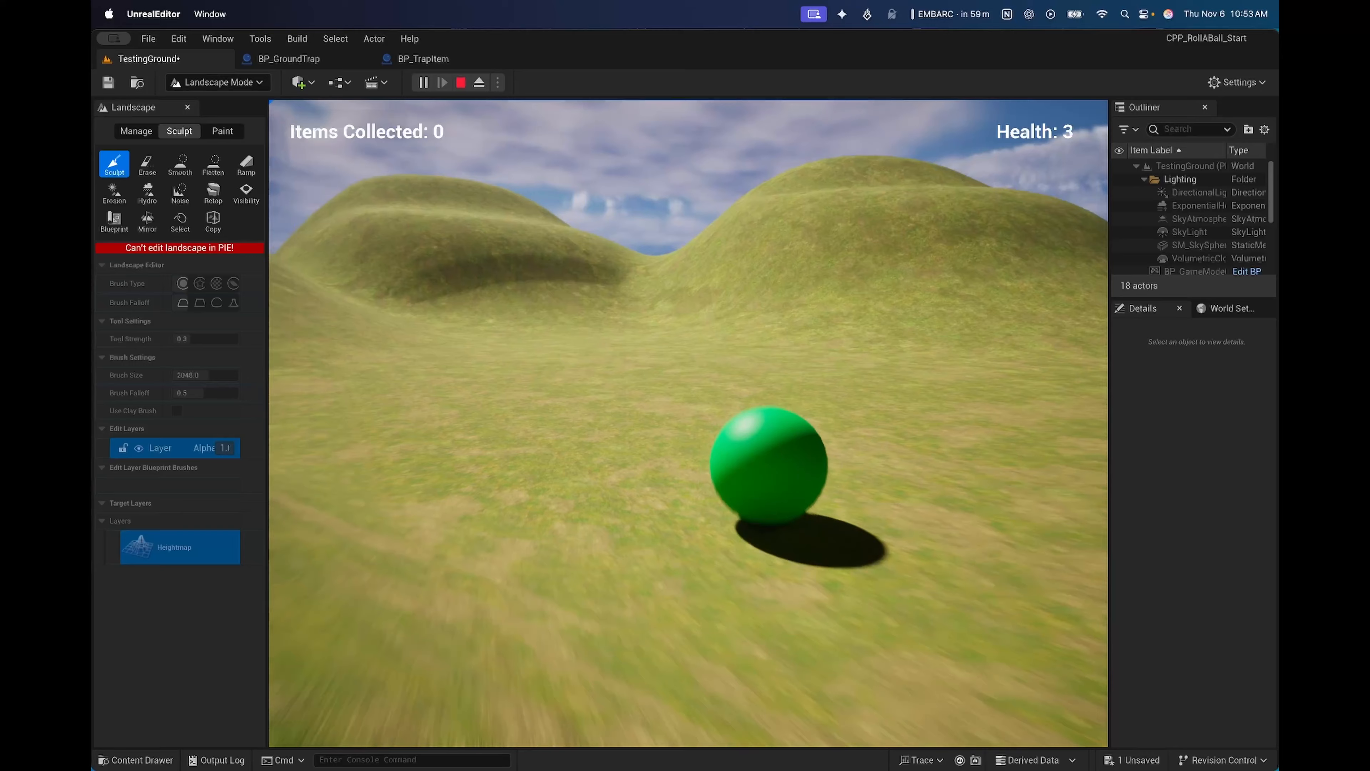
key("w")
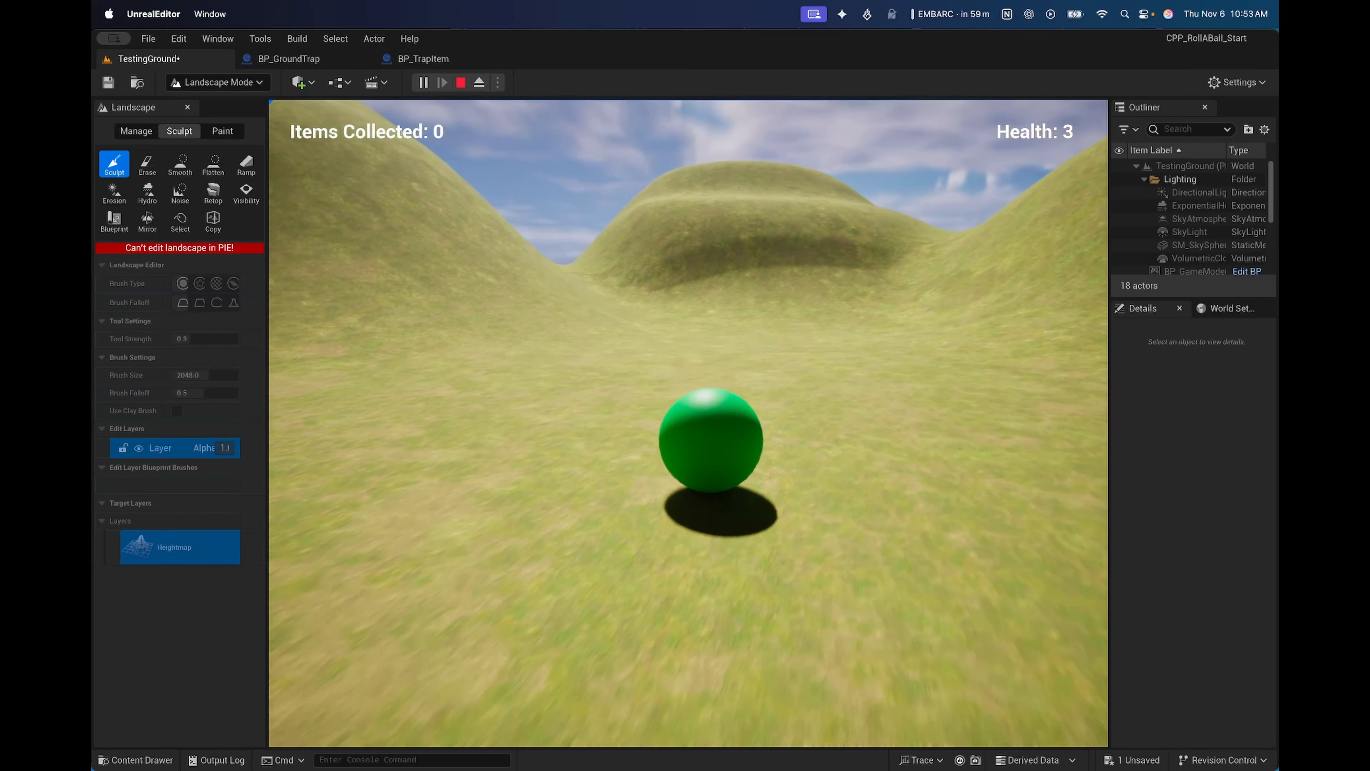
key("w")
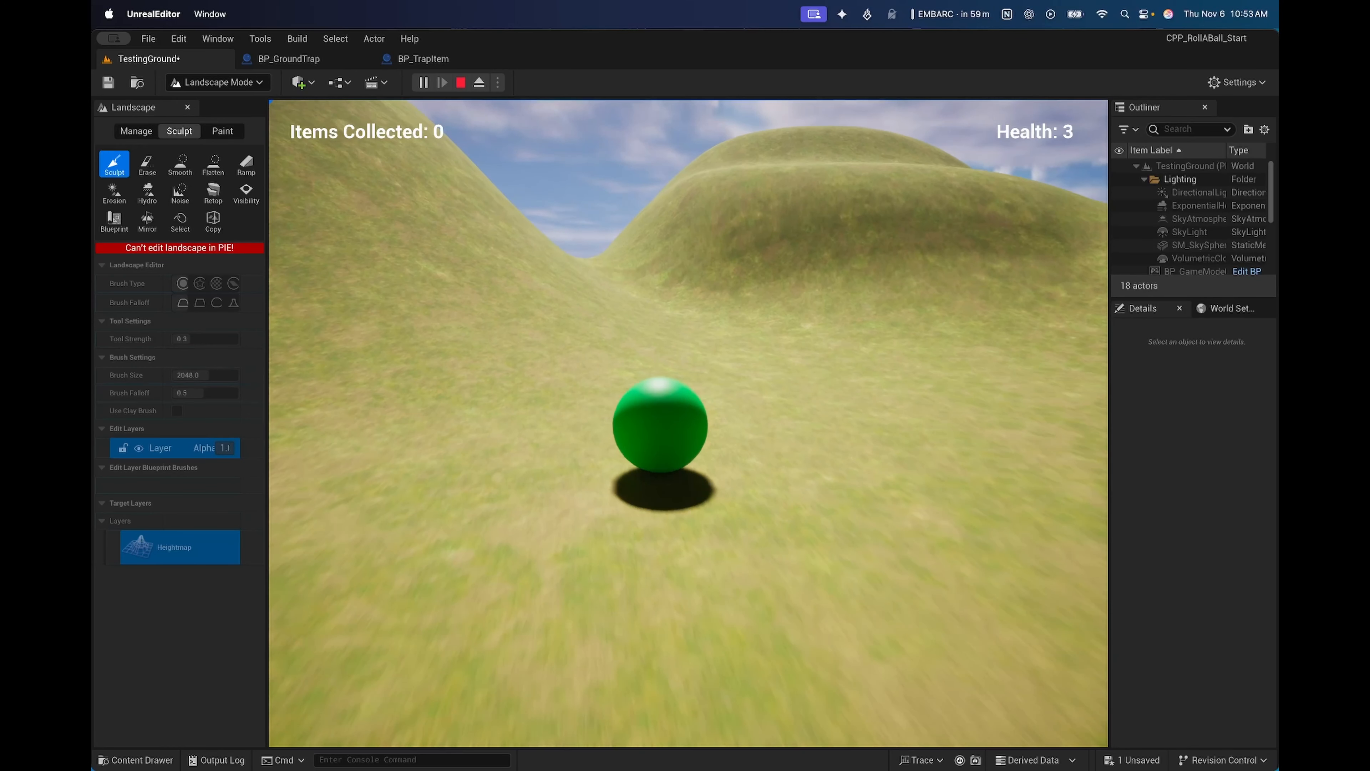
key("w")
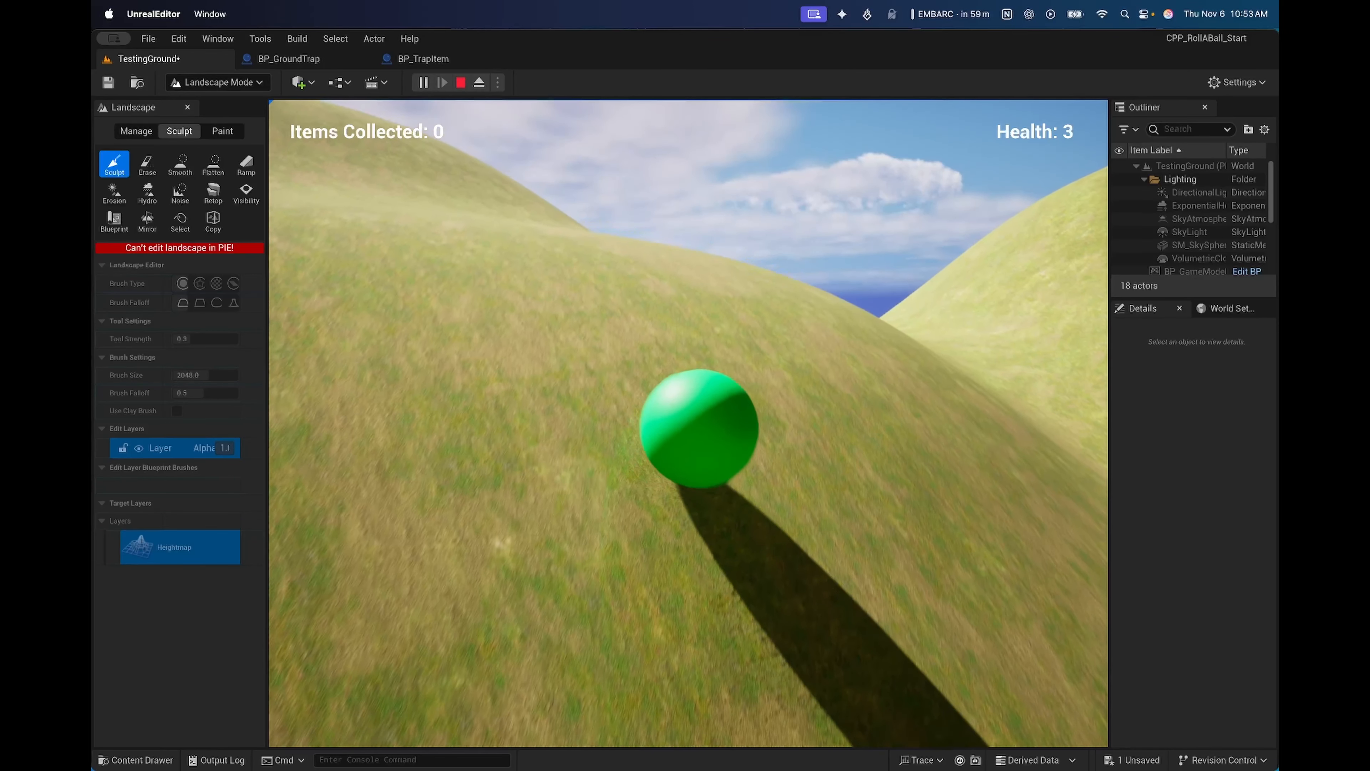
key("Escape")
Step: Sculpt additional raised terrain around the hills and carve lowered ground beside them
key("w")
mouse_move(520, 174)
right_mouse_down()
mouse_move(426, 197)
mouse_move(540, 207)
mouse_move(388, 207)
right_mouse_up()
key("s")
left_click(589, 328)
left_click(673, 318)
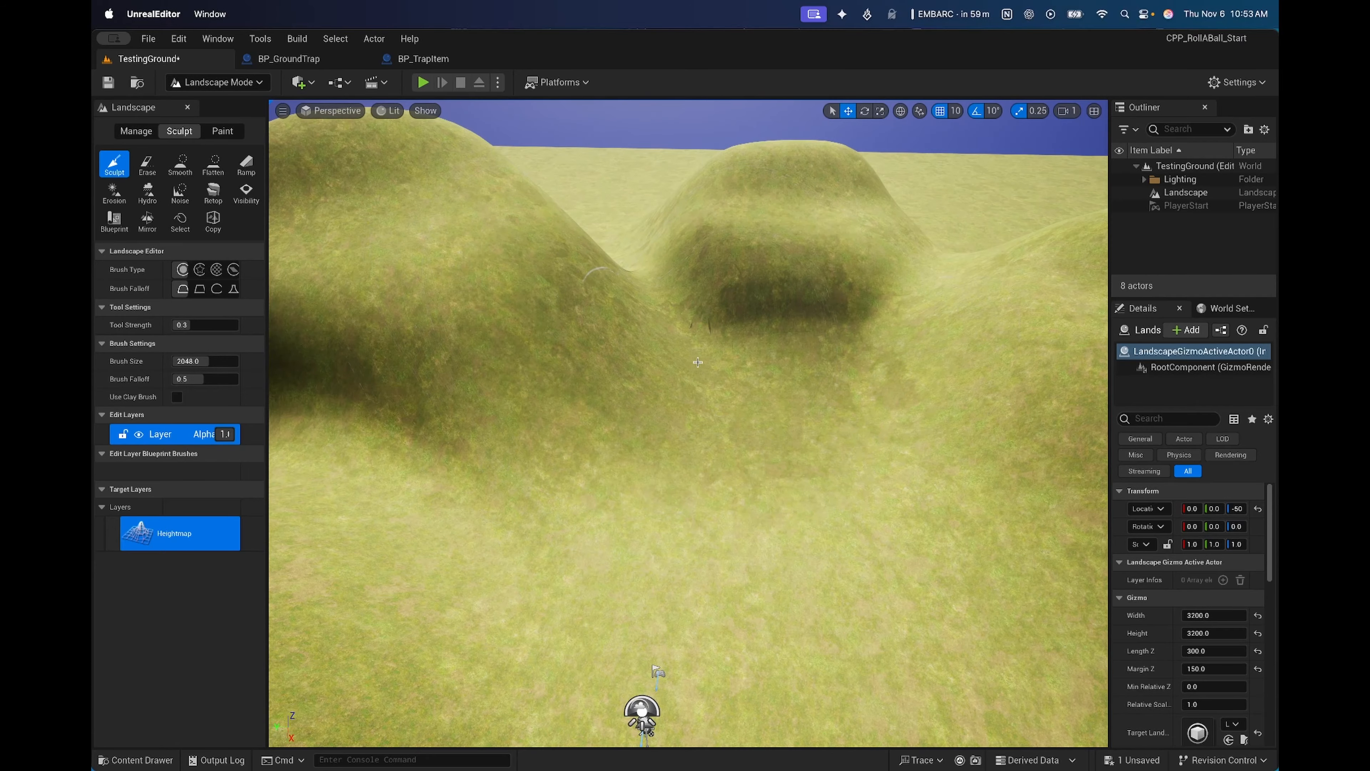
mouse_move(698, 361)
left_mouse_down()
mouse_move(664, 351)
mouse_move(679, 391)
mouse_move(889, 399)
mouse_move(858, 367)
left_mouse_up()
right_click_drag(858, 367, 1019, 361)
mouse_move(857, 367)
left_mouse_down("shift")
mouse_move(776, 361)
mouse_move(624, 398)
left_mouse_up("shift")
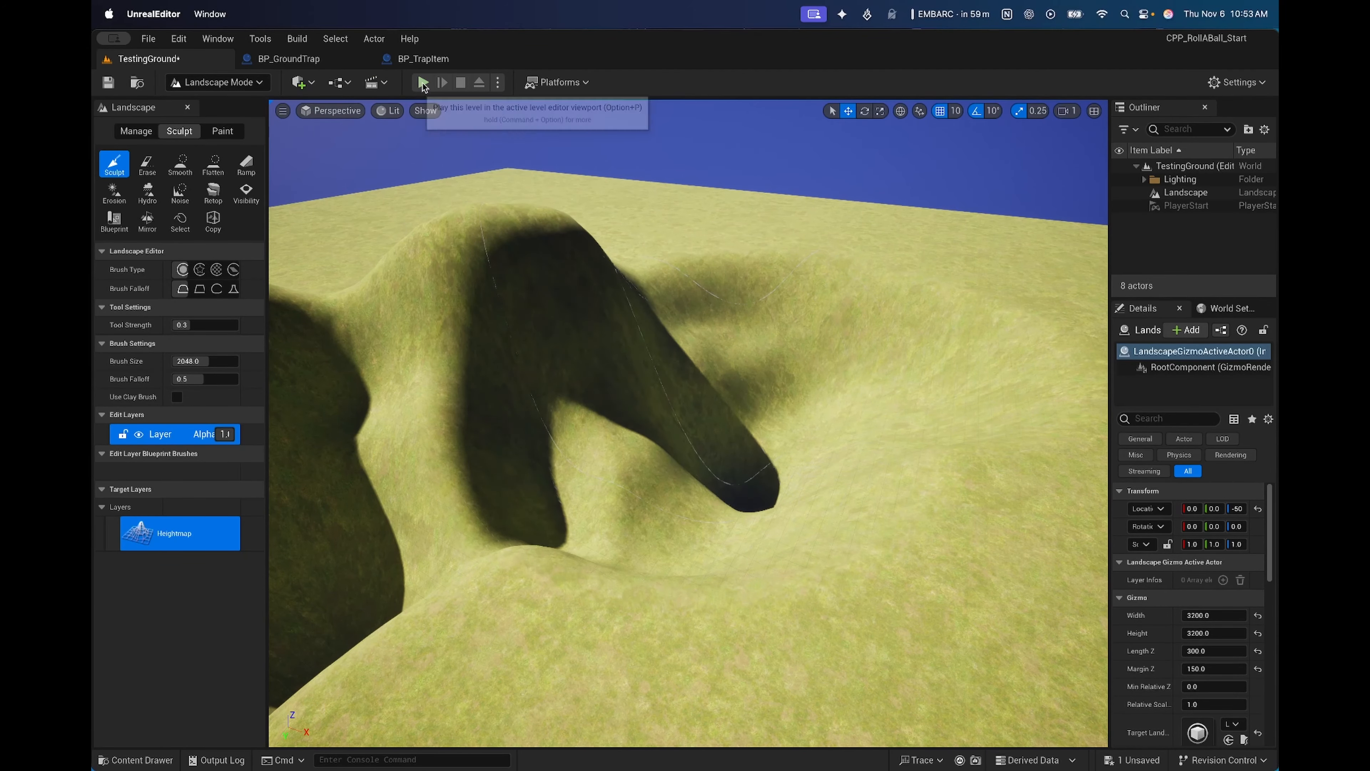
Step: Play-test the reshaped terrain by rolling the ball over the slopes into the lowered ground, and end the session
left_click(423, 82)
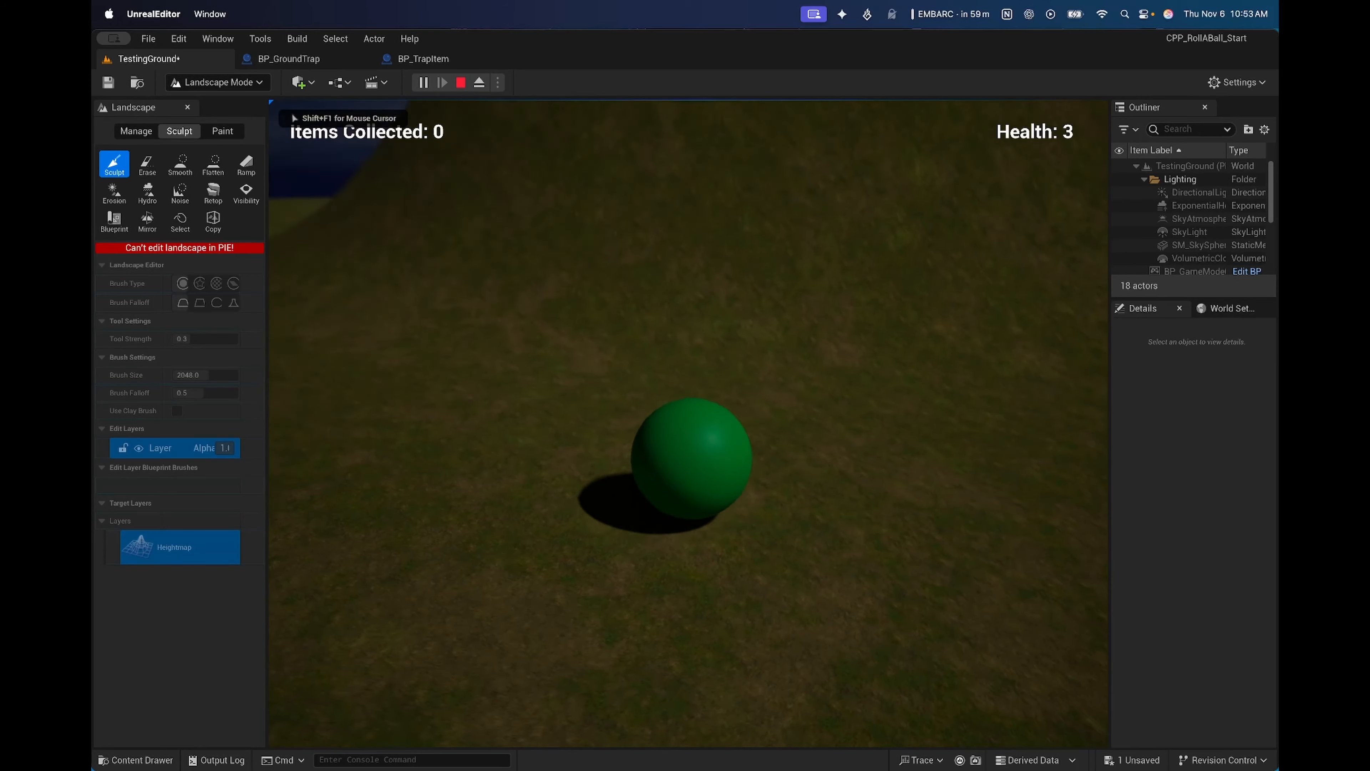
key("w")
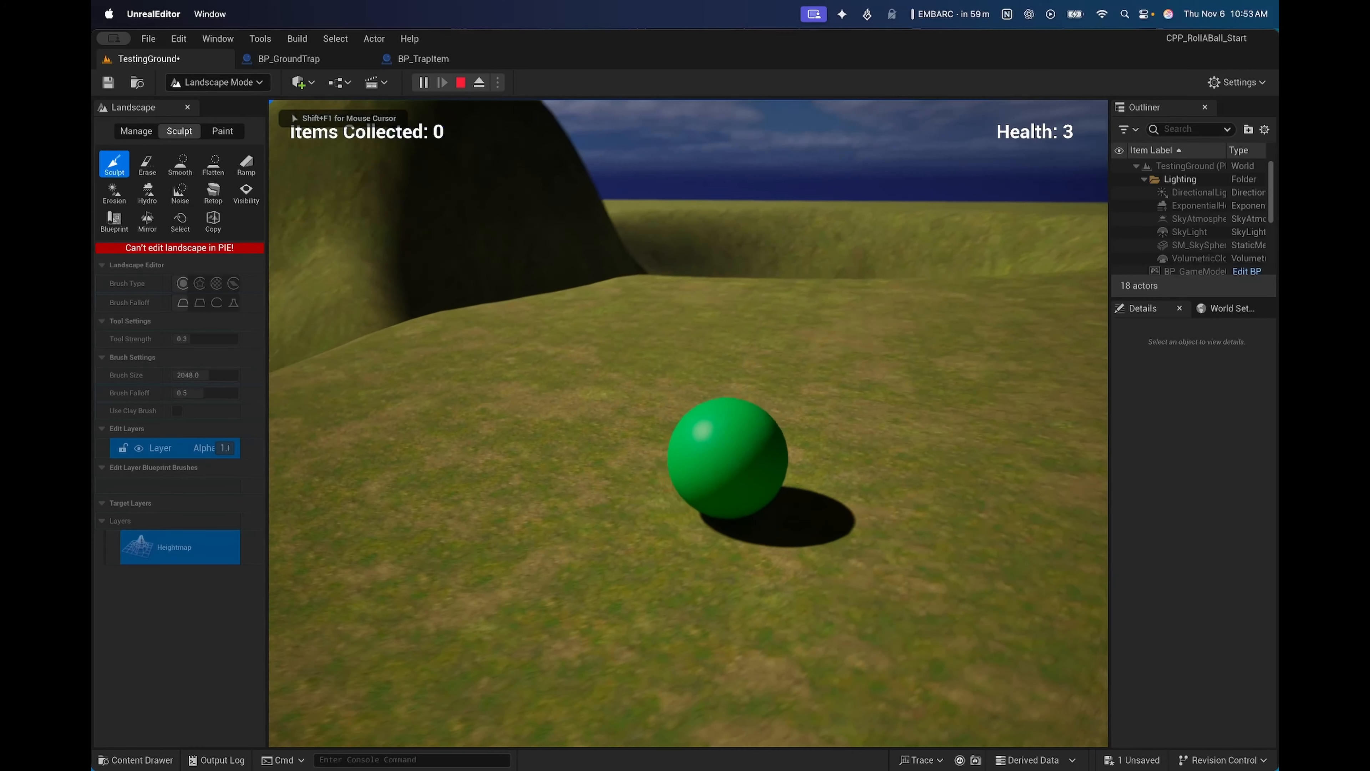
key("w")
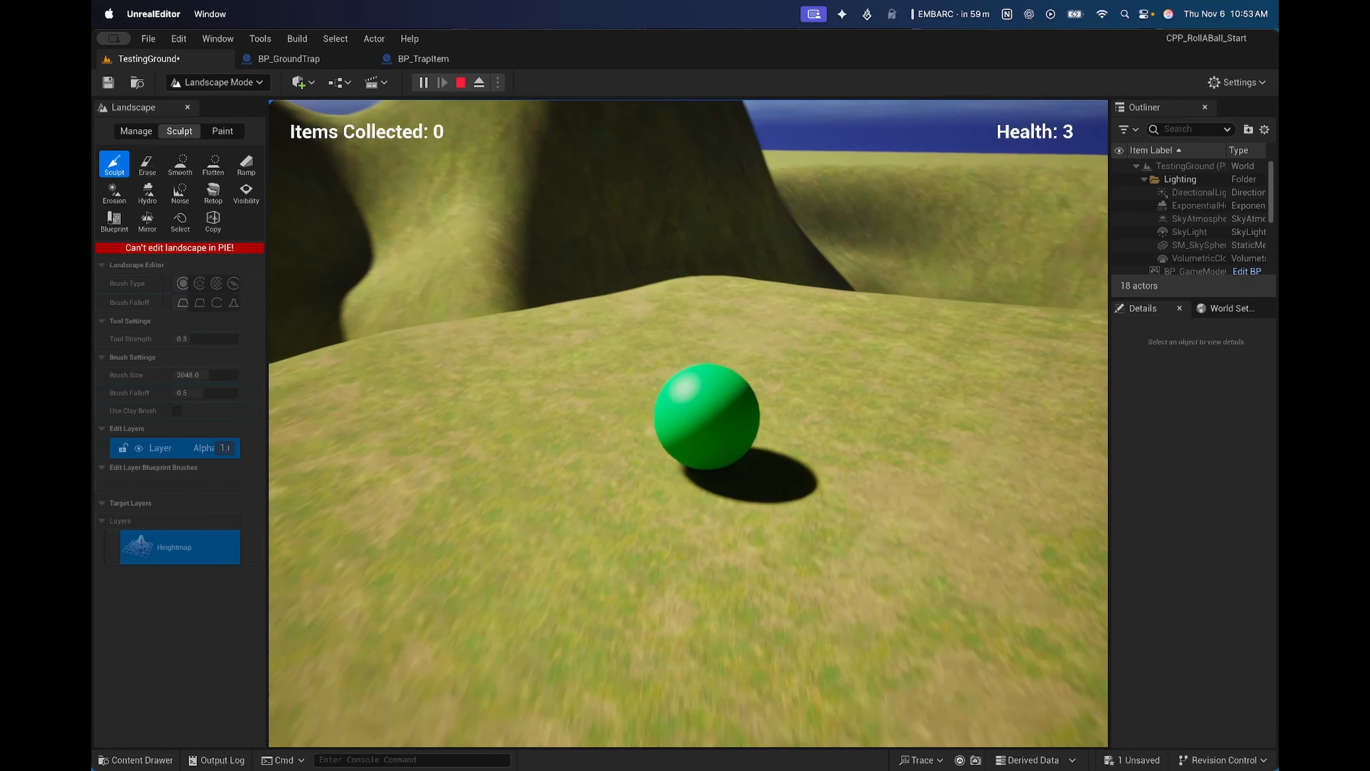
key("w")
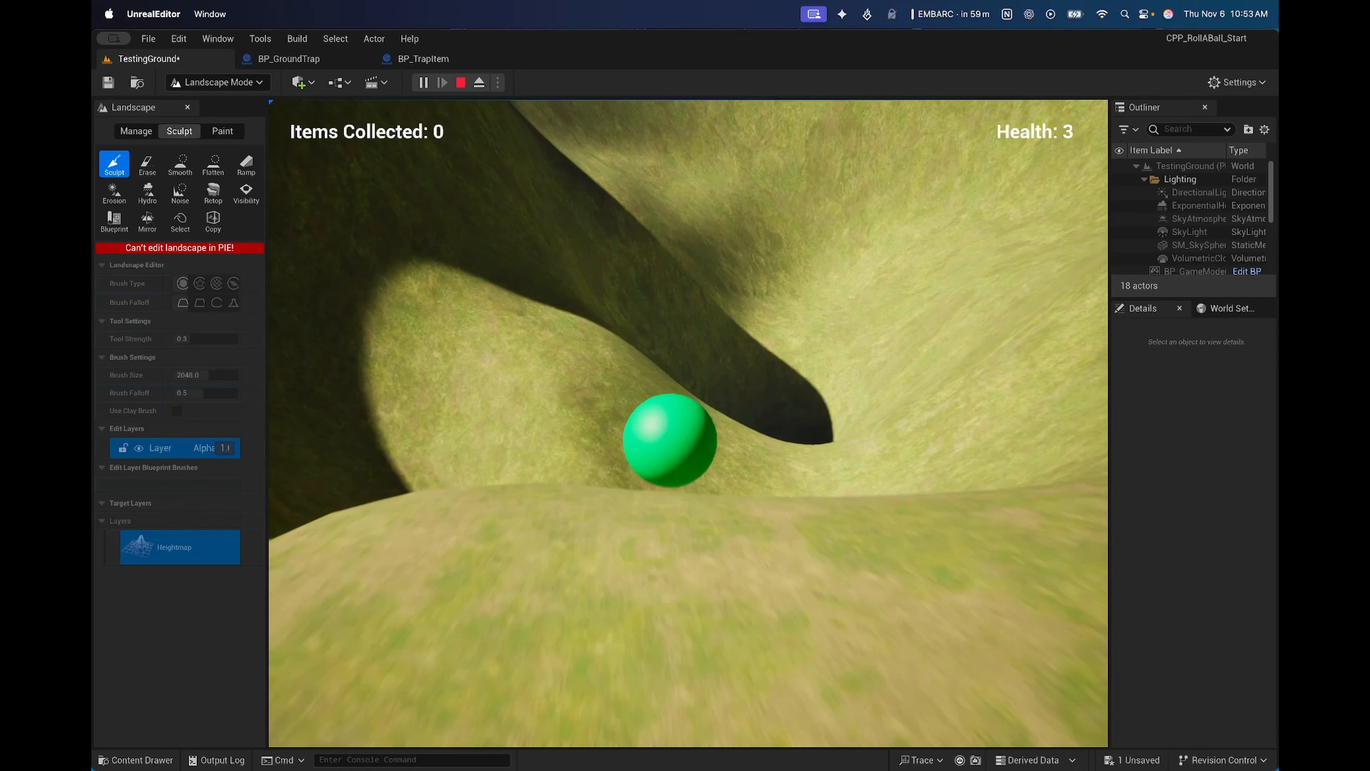
key("w")
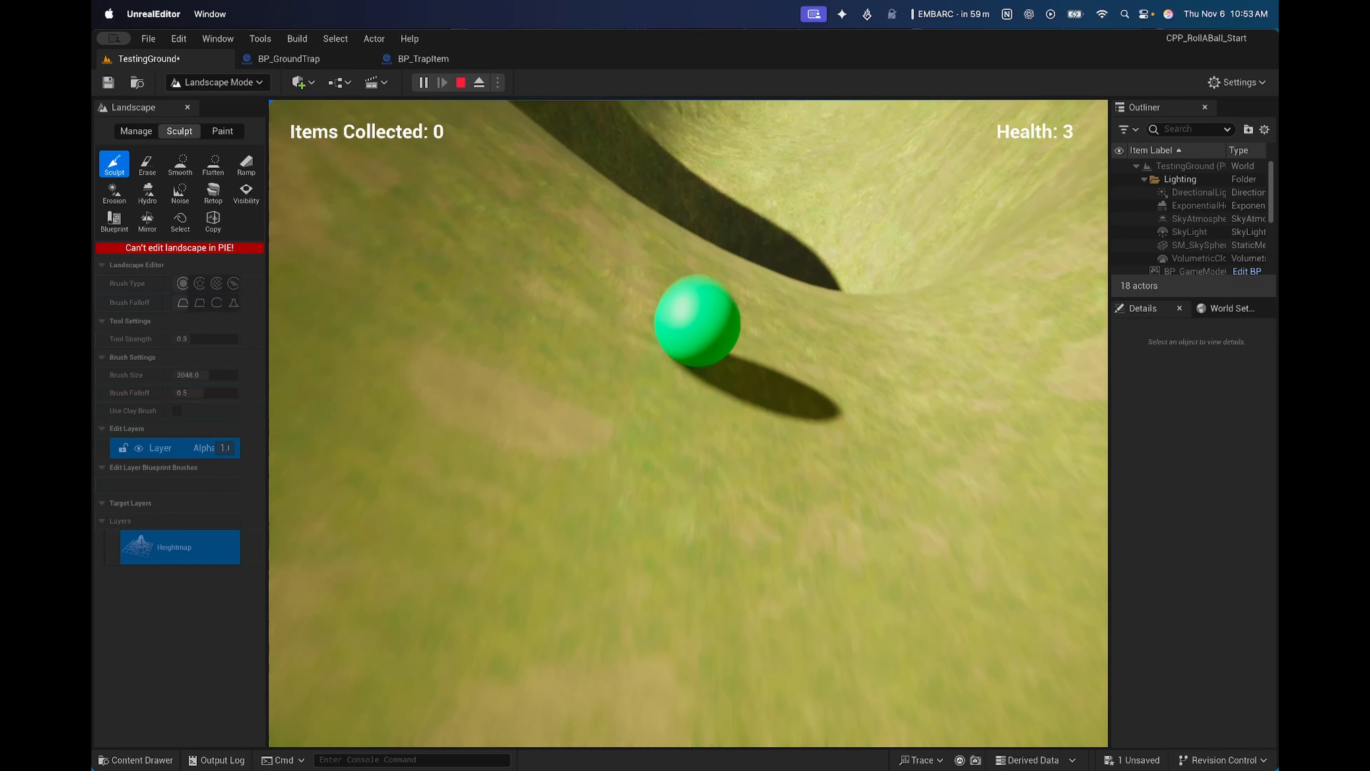
key("w")
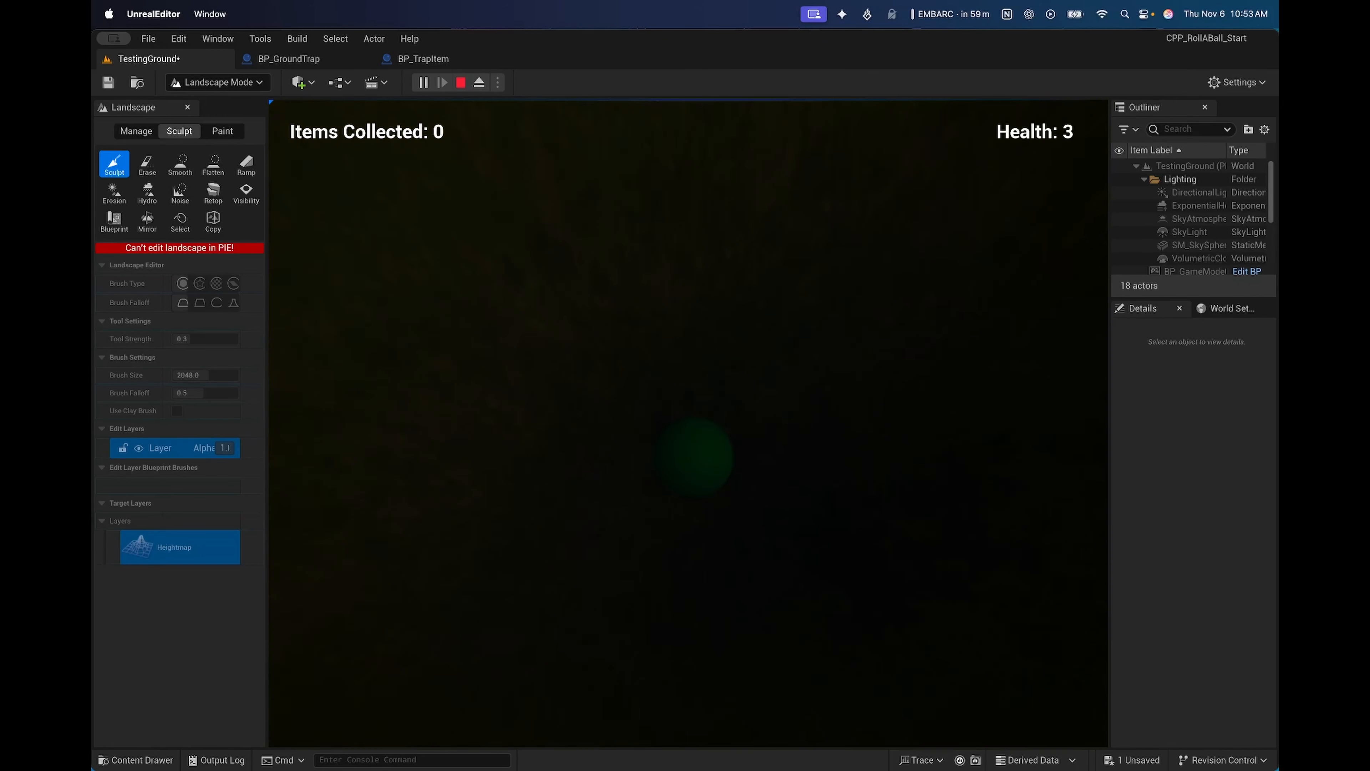
key("w")
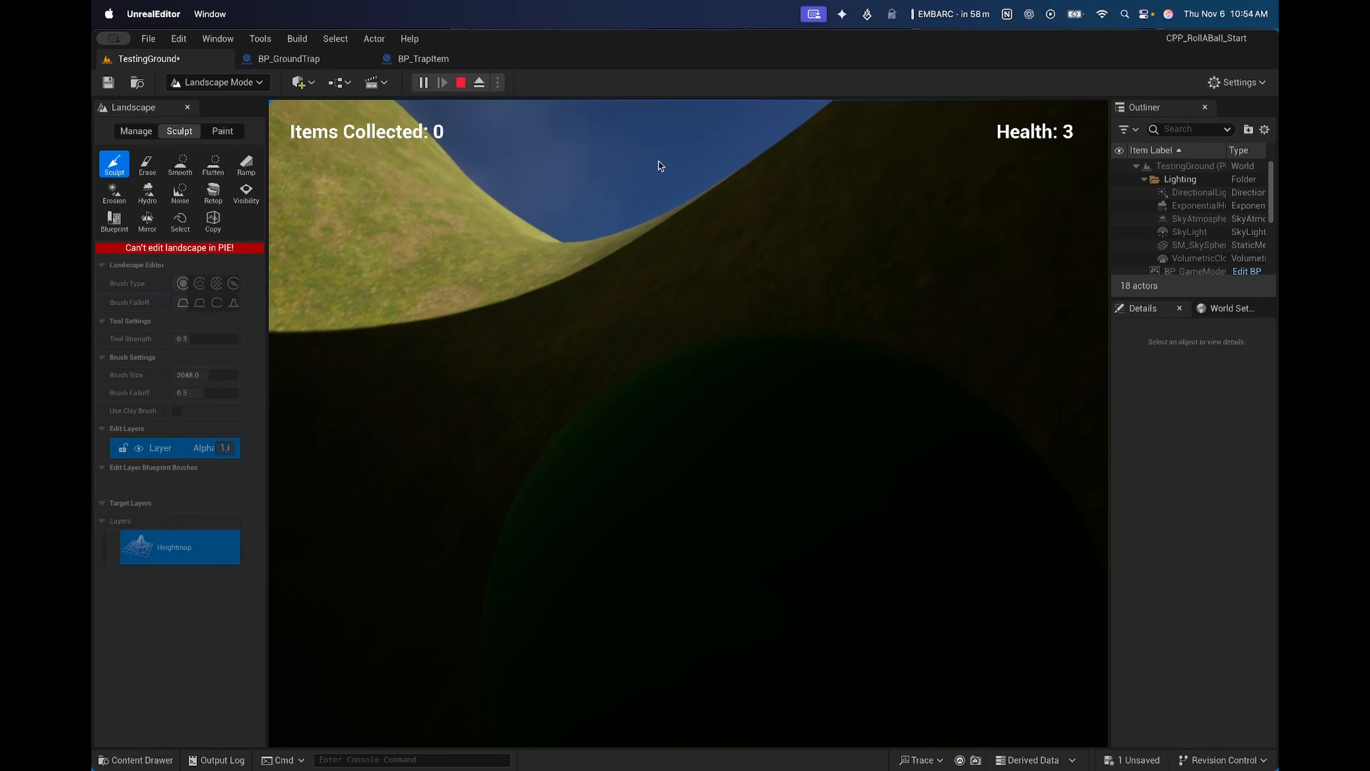
key("Escape")
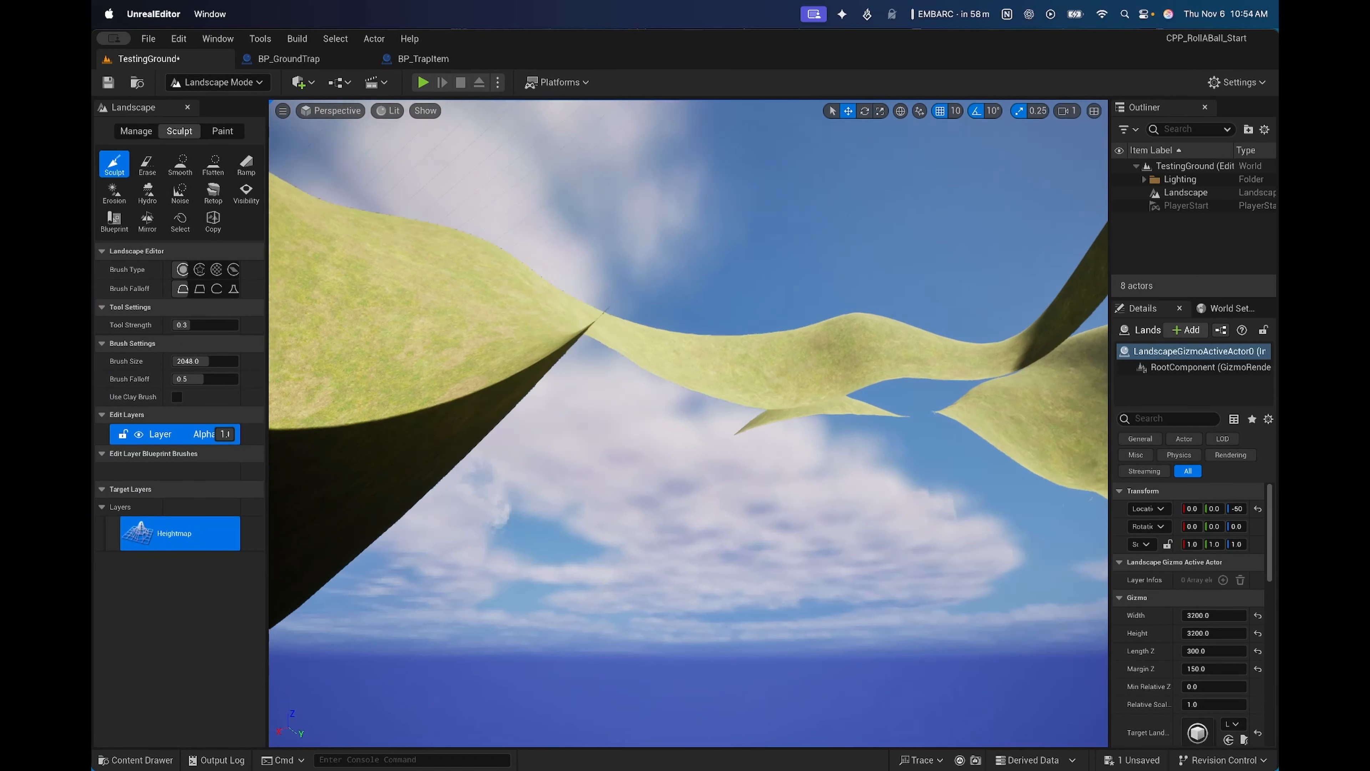
Step: Try to carve deeper lowered ground beside the hills
right_click_drag(688, 423, 782, 270)
right_click_drag(688, 324, 787, 469)
left_click(799, 350, "shift")
left_click(701, 324, "shift")
right_click_drag(672, 310, 712, 324)
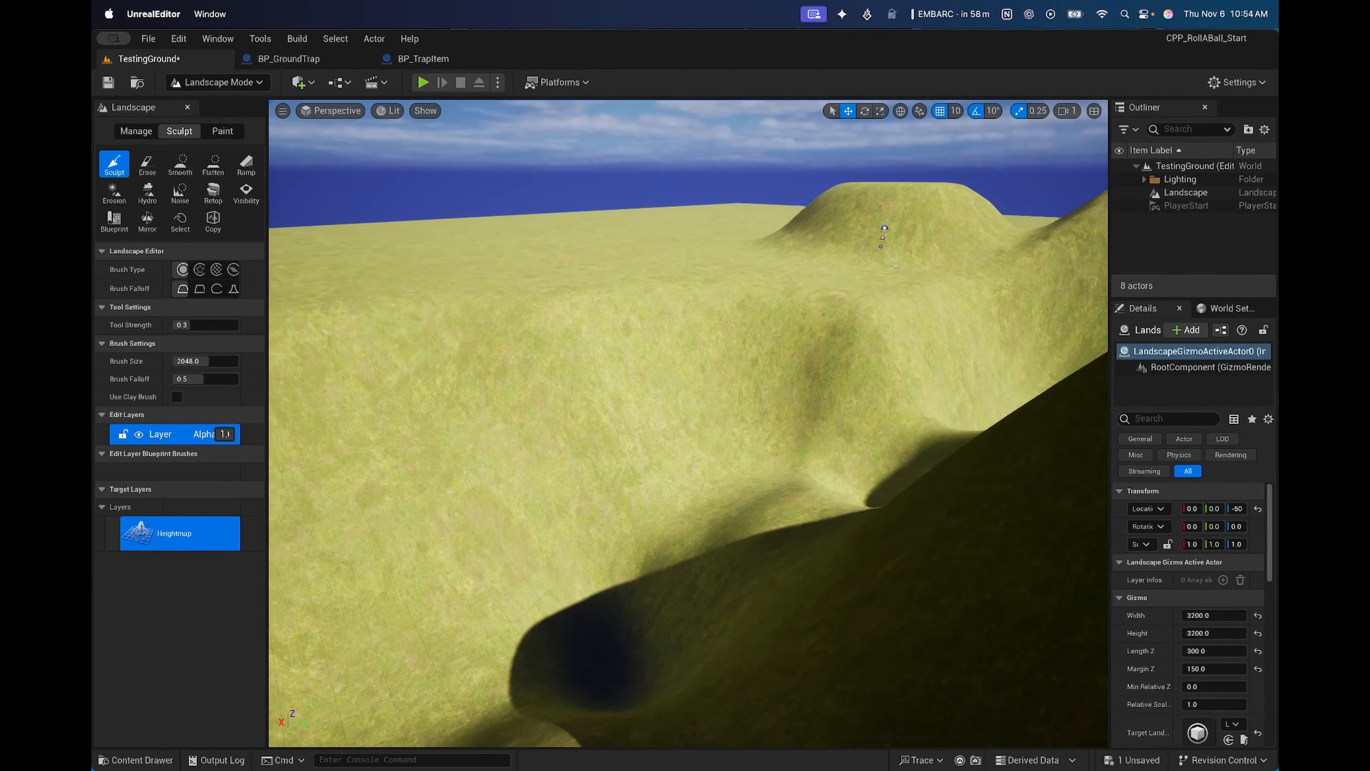
left_click(673, 310, "shift")
Step: Undo all the sculpting strokes to return the landscape to flat ground
key("super+z")
key("super+z")
key("super+z")
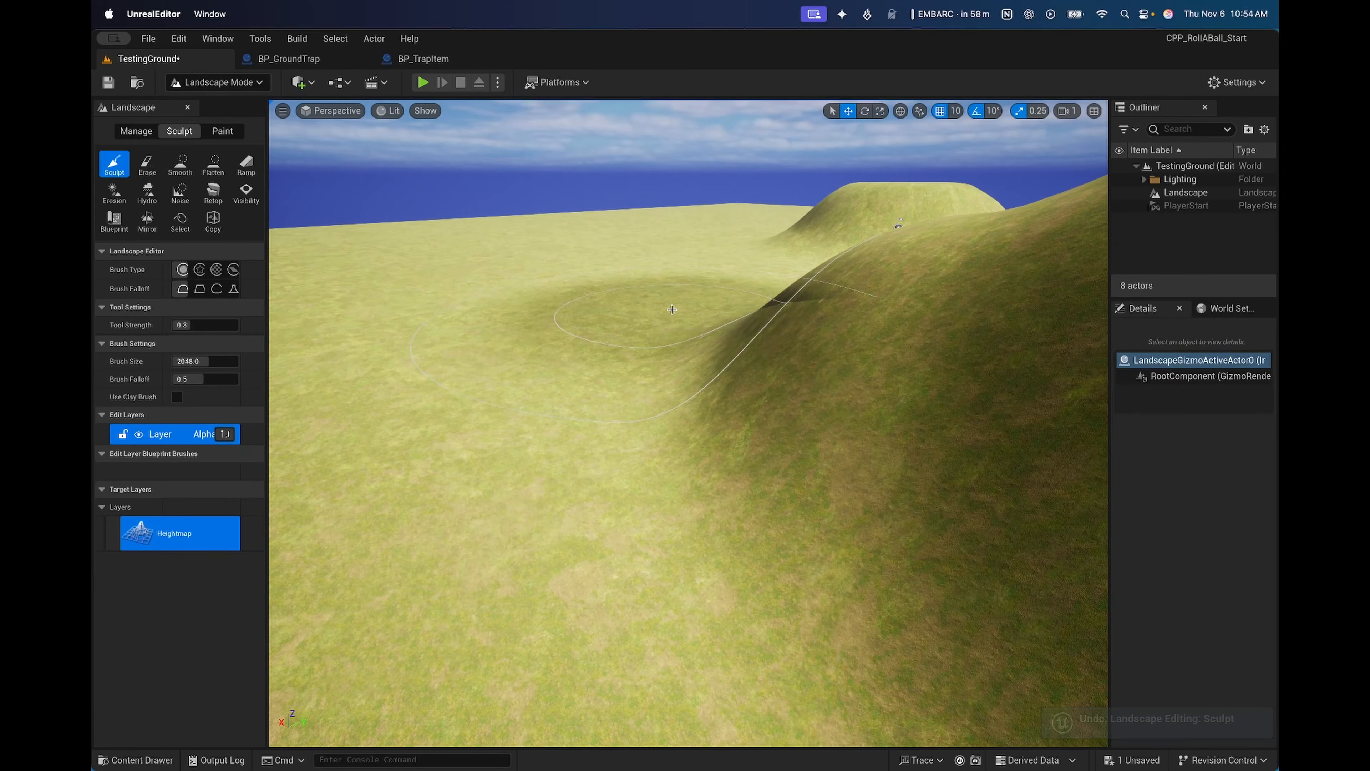
key("super+z")
key("super+z")
key("super+z")
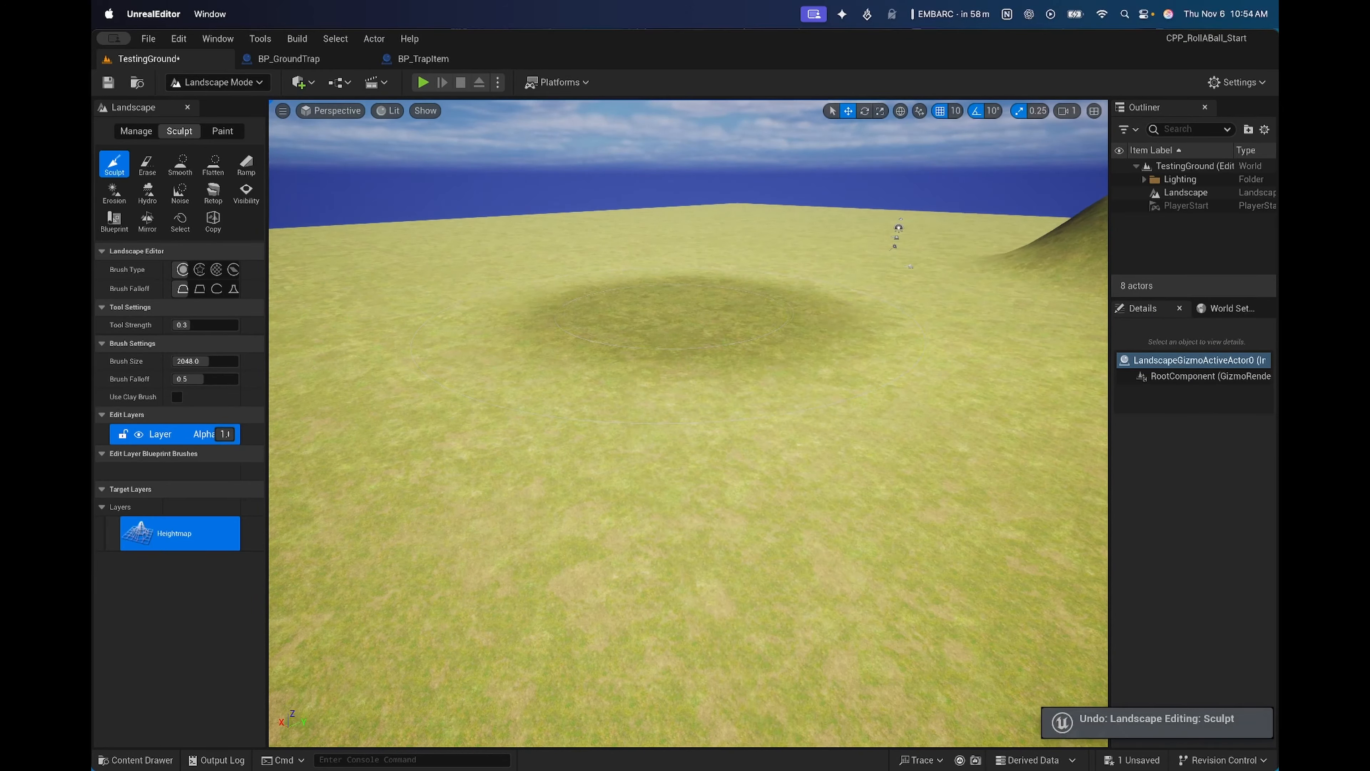
right_click_drag(678, 307, 809, 308)
key("super+z")
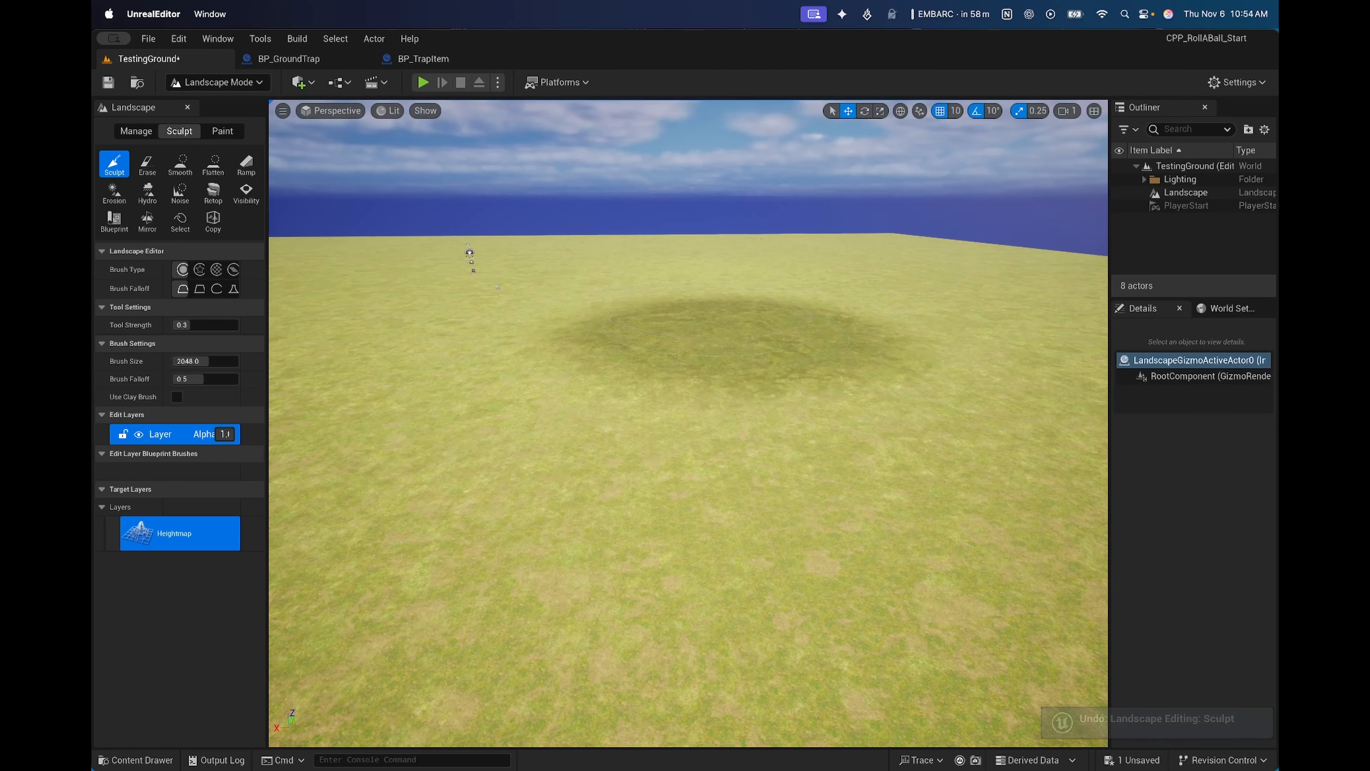
right_click_drag(709, 330, 496, 345)
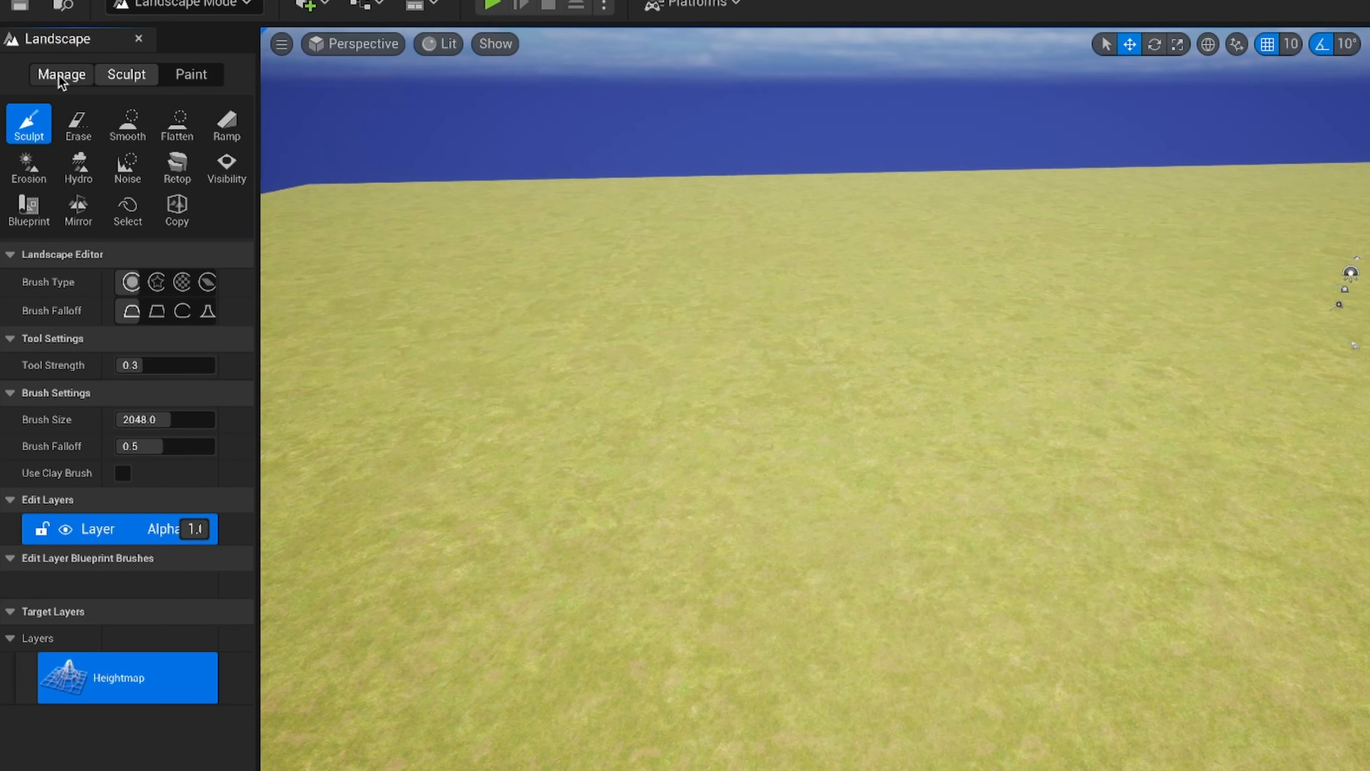
Step: Try a sculpt stroke on the flat ground at tool strength 0.3, and undo it
left_click(70, 73)
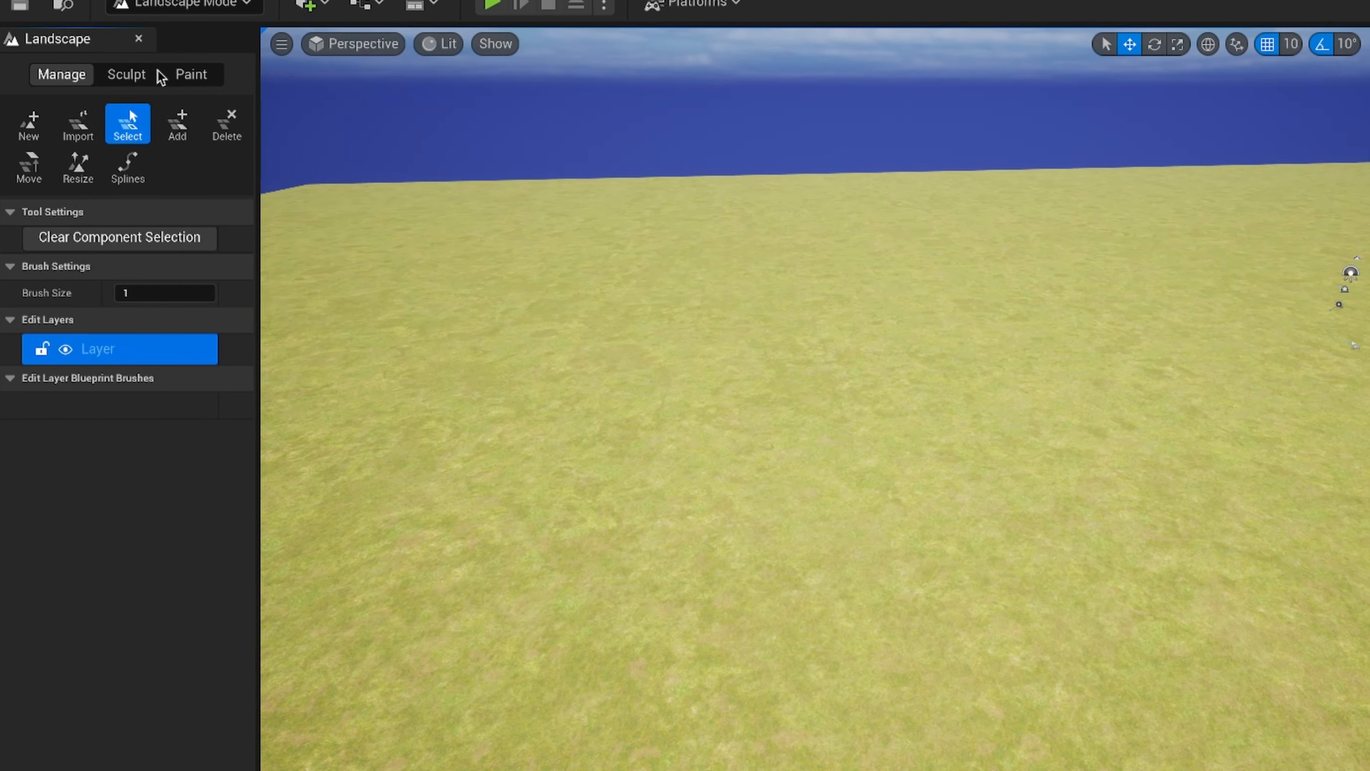
left_click(127, 74)
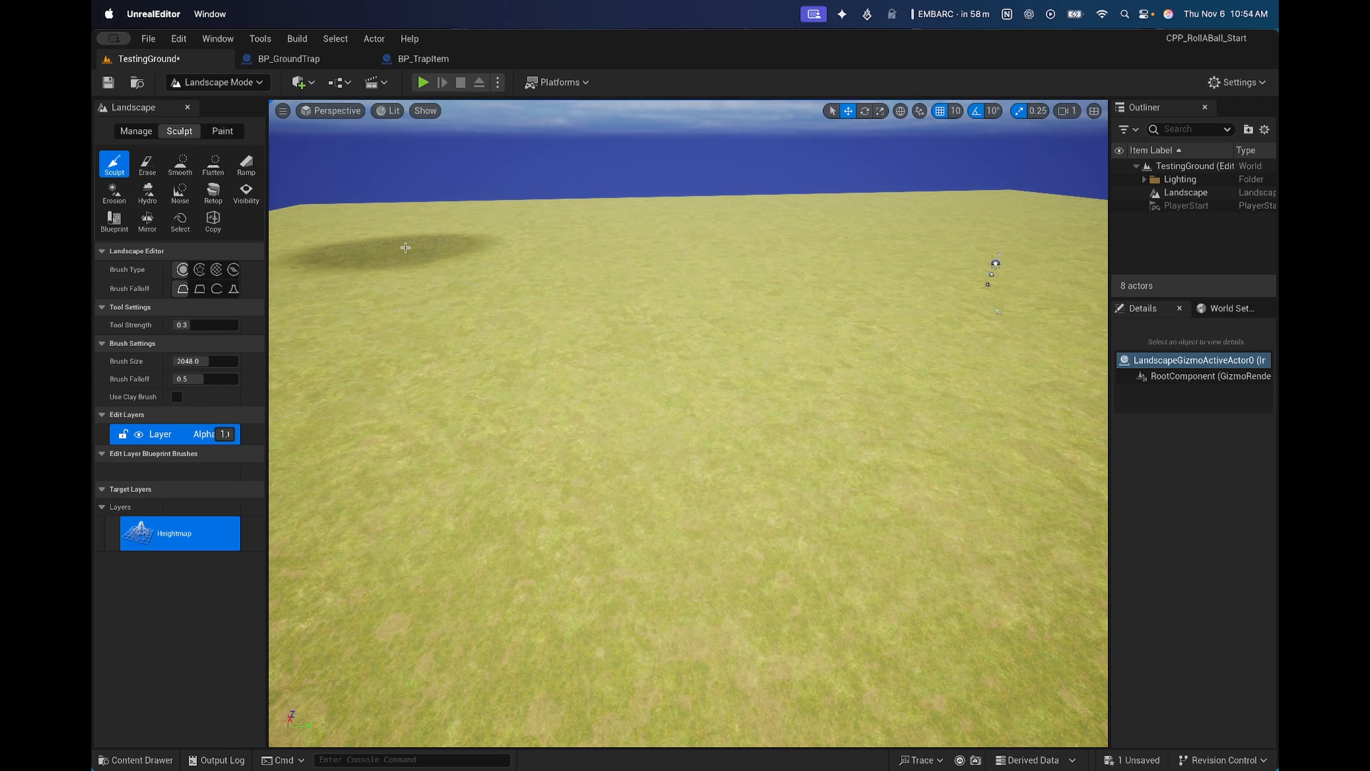
left_click_drag(405, 247, 453, 243)
key("super+z")
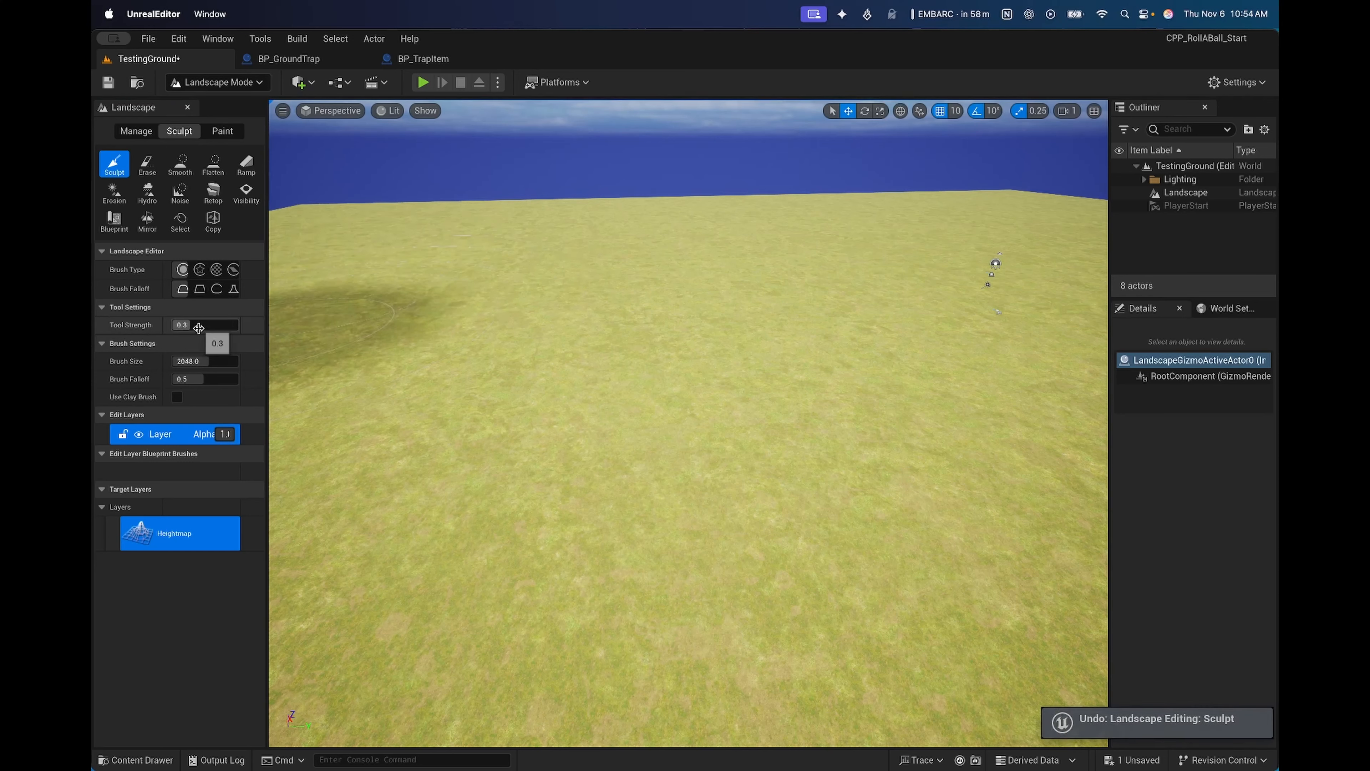
Step: Reduce the sculpt tool strength to about 0.11, test it with a stroke on the flat ground, and undo the stroke
left_click_drag(198, 325, 175, 326)
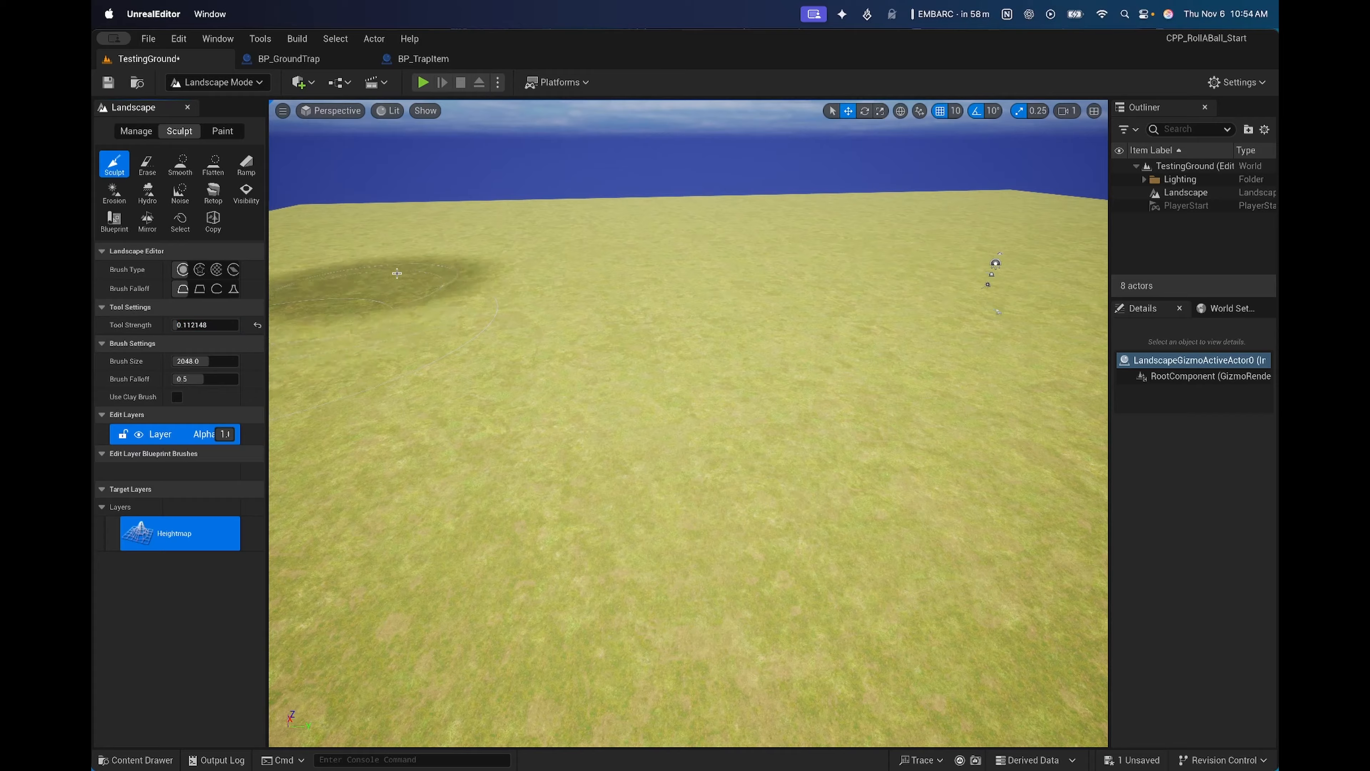
mouse_move(426, 266)
left_mouse_down()
mouse_move(562, 243)
mouse_move(498, 263)
mouse_move(536, 279)
left_mouse_up()
key("super+z")
key("super+z")
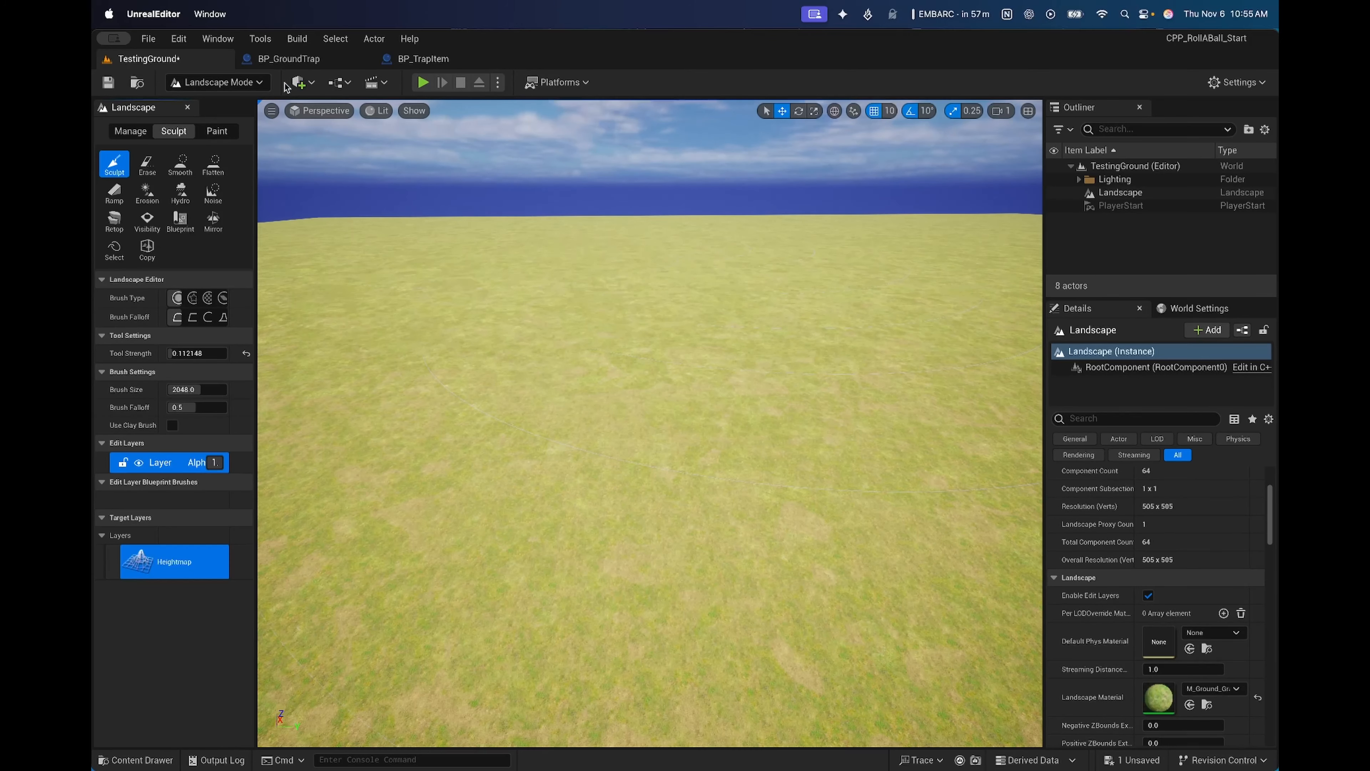
Step: Switch to Selection mode, select the landscape, and set its landscape material to M_Wood_Oak
left_click(259, 82)
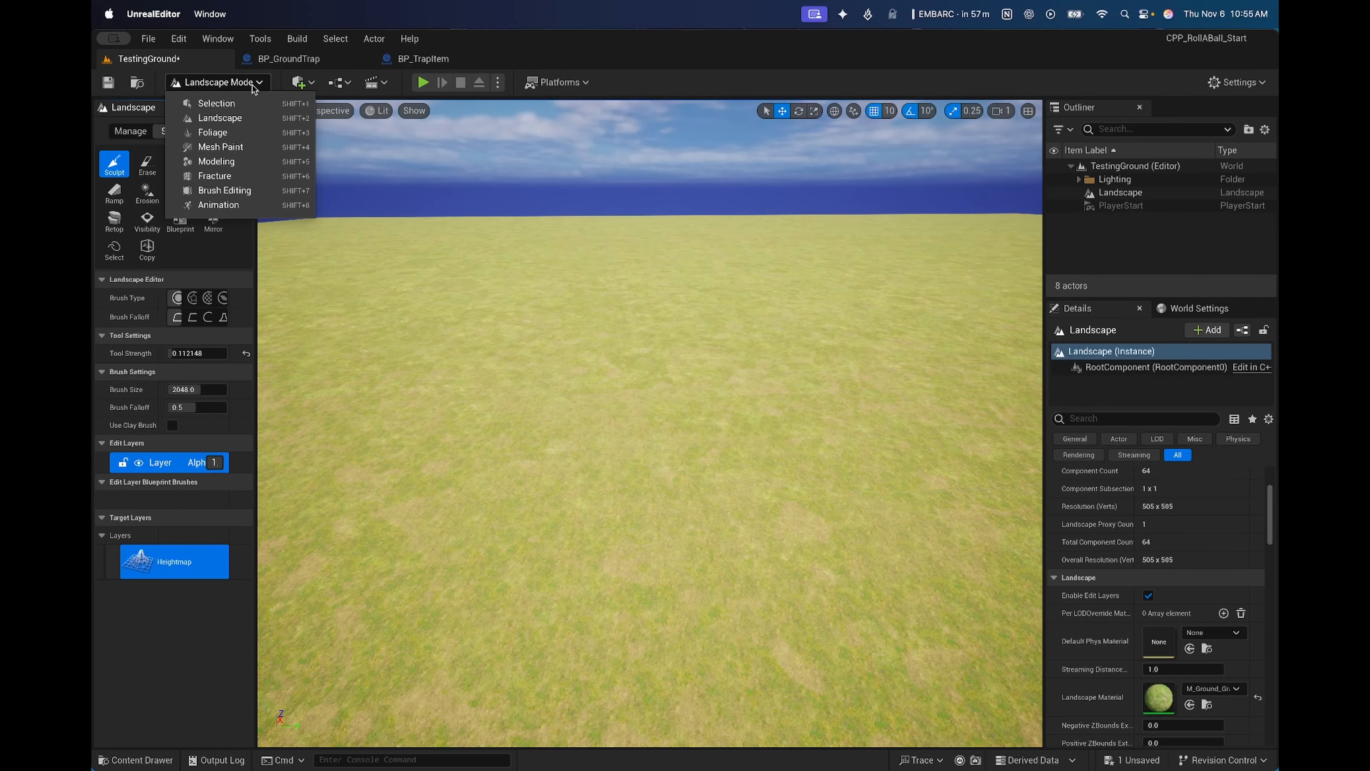
left_click(227, 102)
left_click(842, 415)
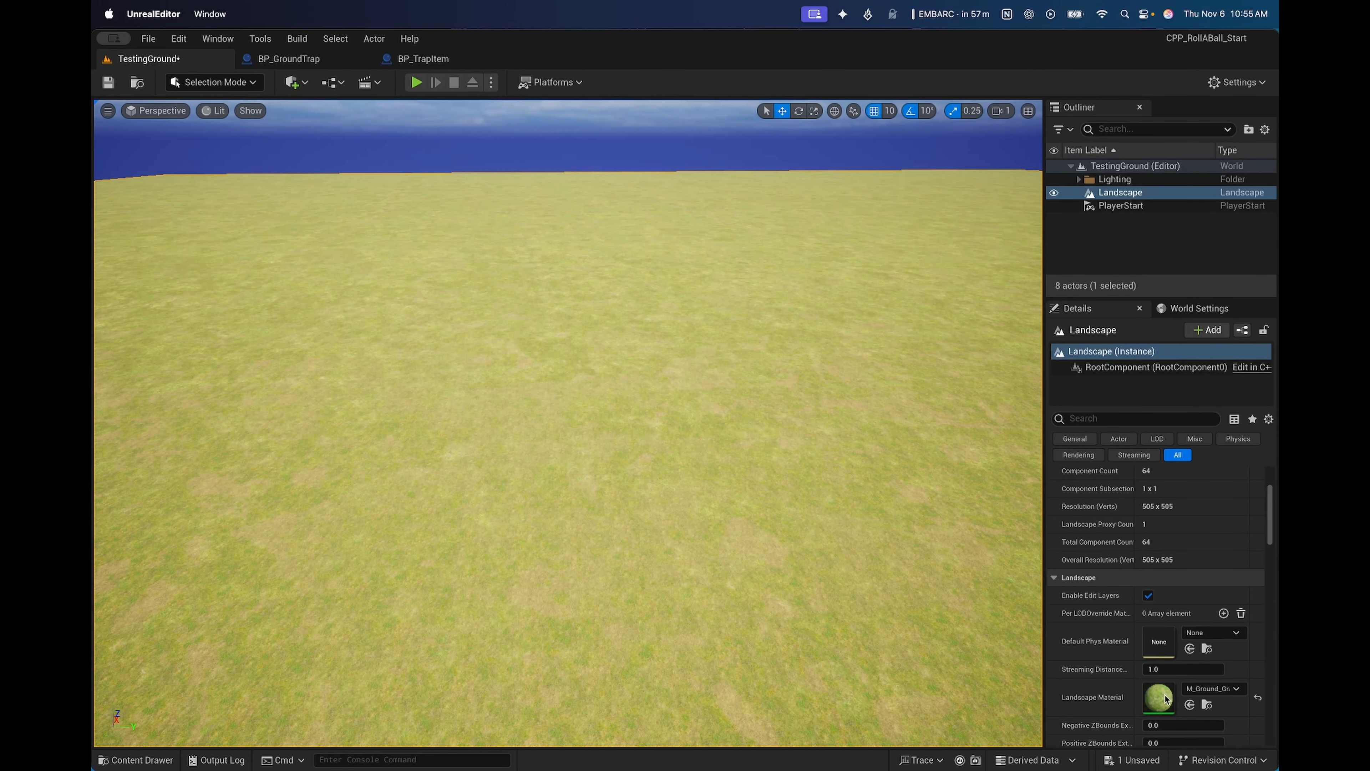
left_click(1212, 689)
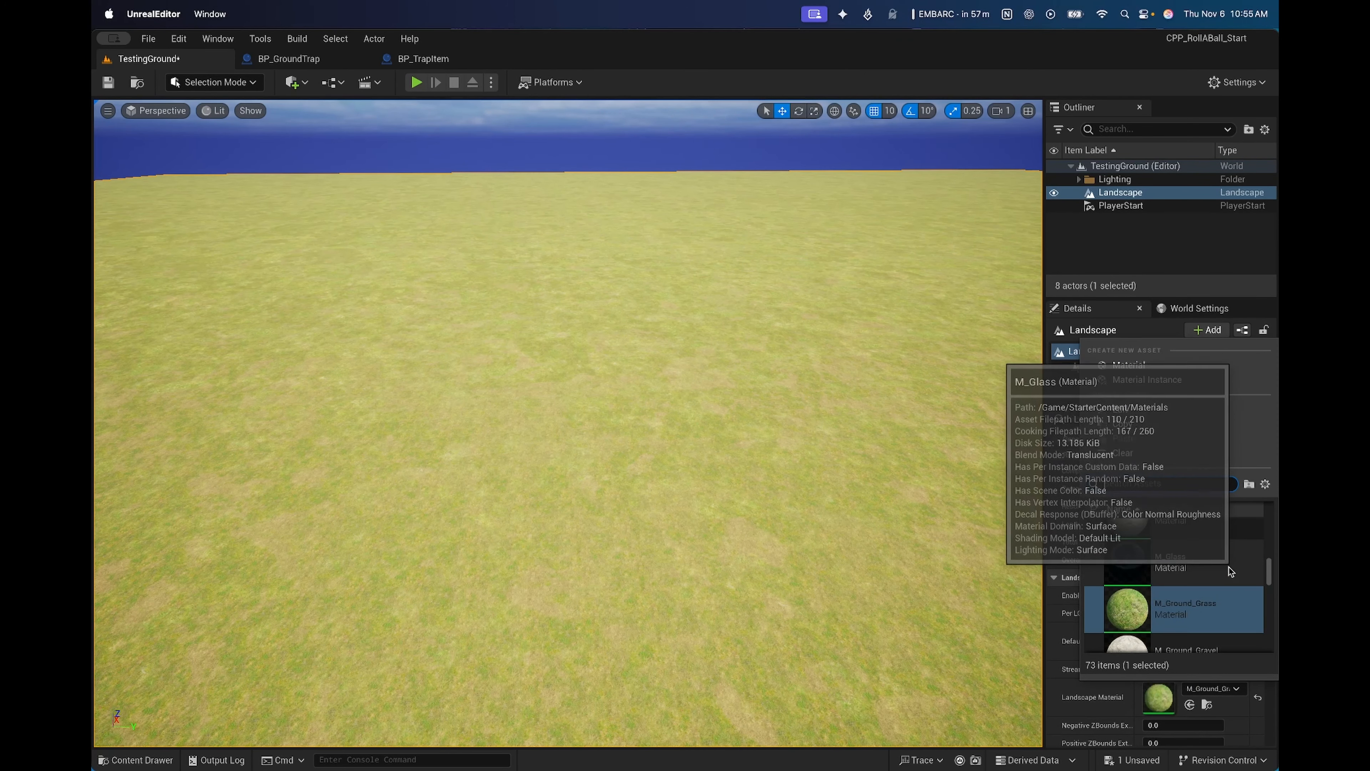
left_click_drag(1269, 571, 1273, 634)
left_click(1179, 611)
right_click_drag(594, 378, 512, 335)
Step: Return to Landscape mode, reduce the sculpt brush size to about 823, and raise several small mounds across the ground
left_click(215, 82)
left_click(207, 116)
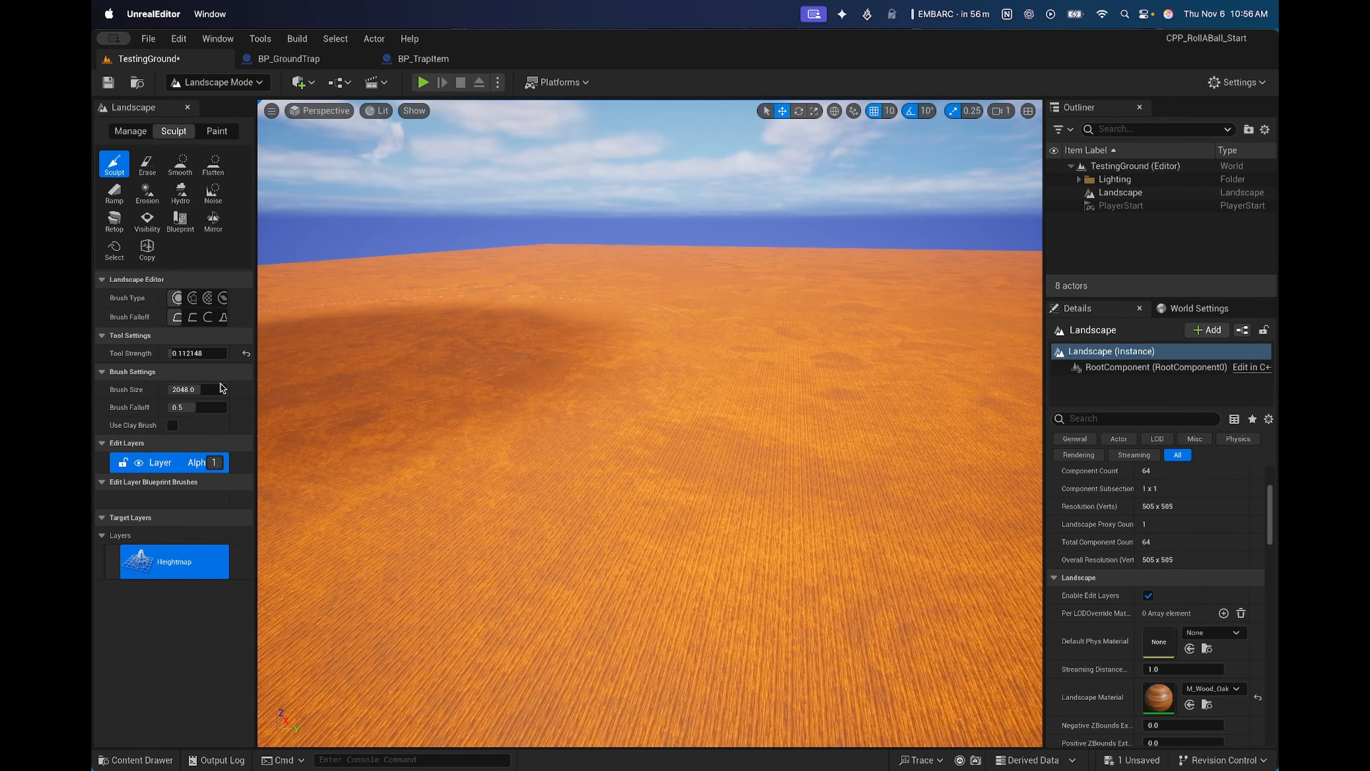
left_click_drag(177, 394, 150, 394)
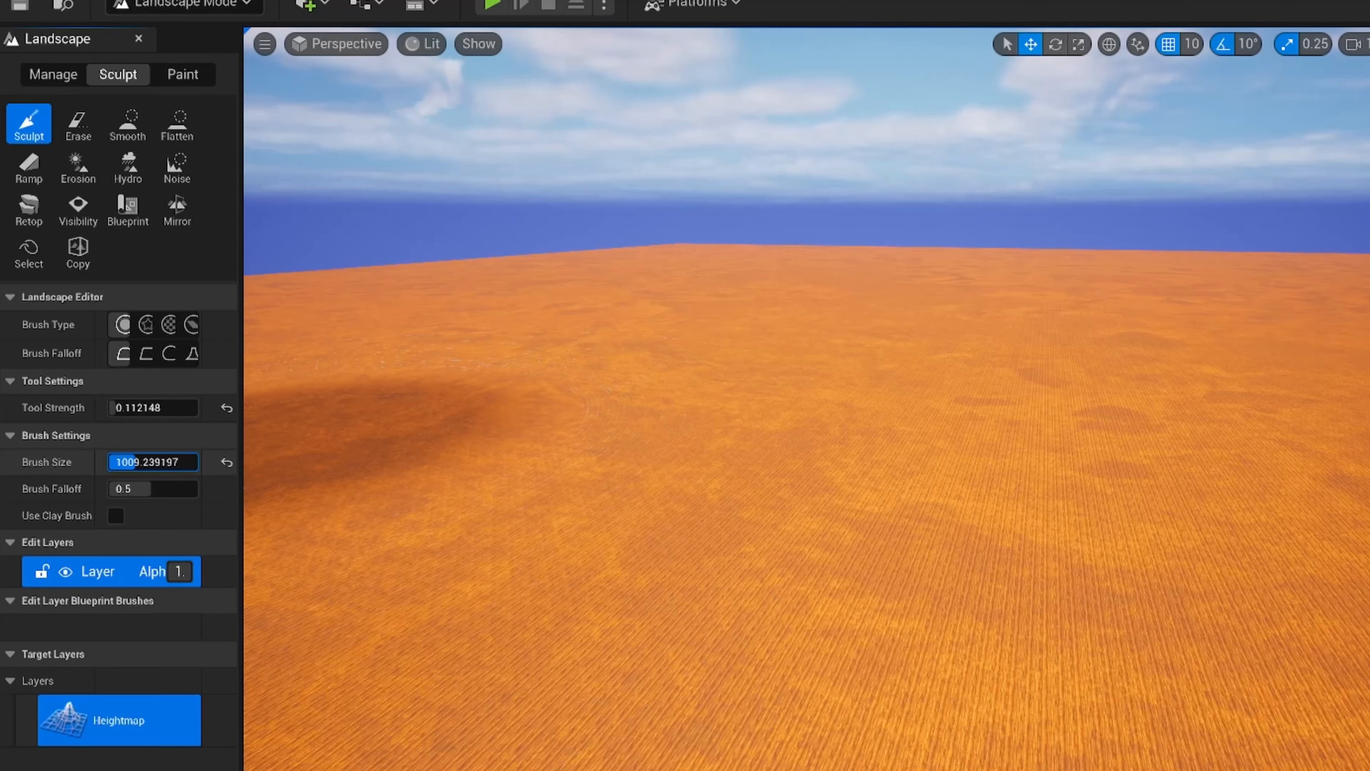
left_click_drag(134, 461, 125, 462)
mouse_move(550, 392)
left_mouse_down()
mouse_move(649, 371)
mouse_move(789, 367)
mouse_move(898, 312)
mouse_move(1011, 319)
mouse_move(1076, 355)
mouse_move(1144, 357)
left_mouse_up()
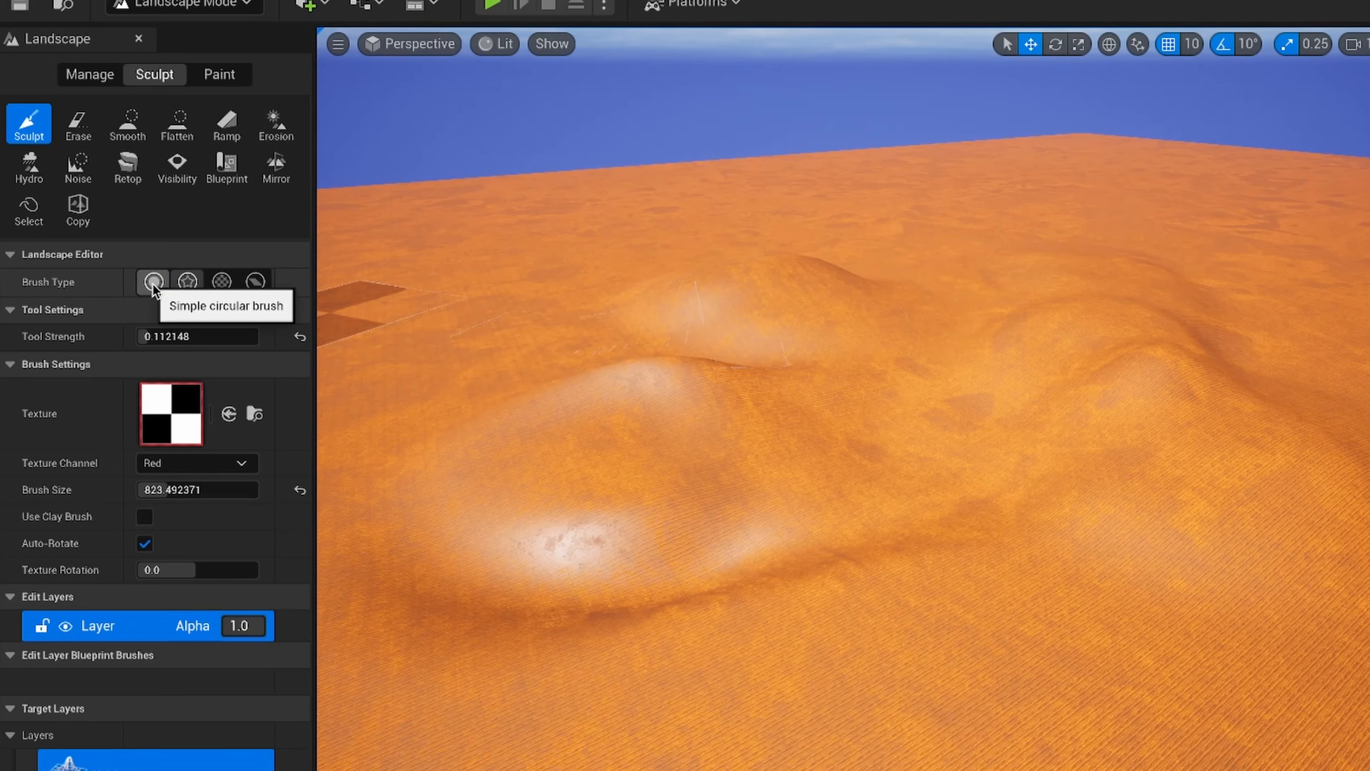
Step: Restore the simple circular brush and lower the sculpted mounds with the Erase tool
left_click(152, 283)
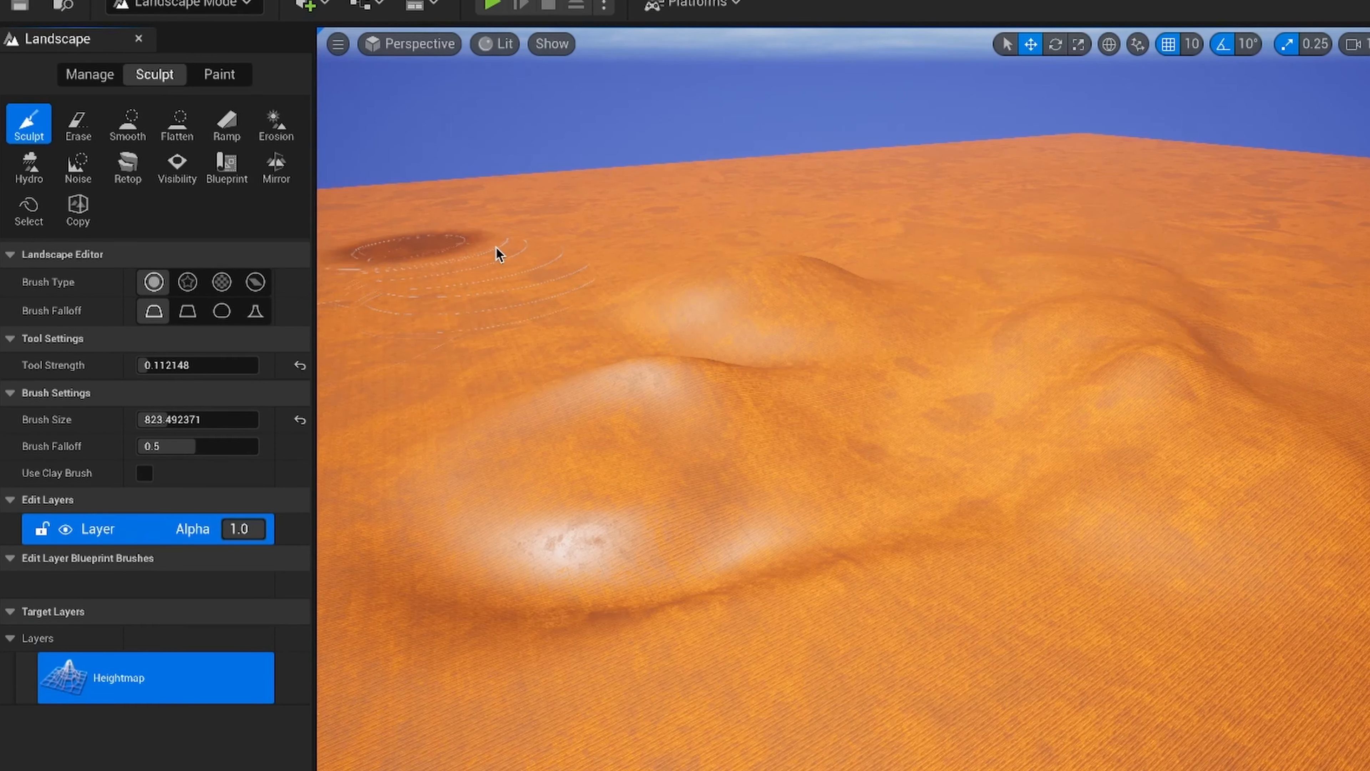
left_click(78, 123)
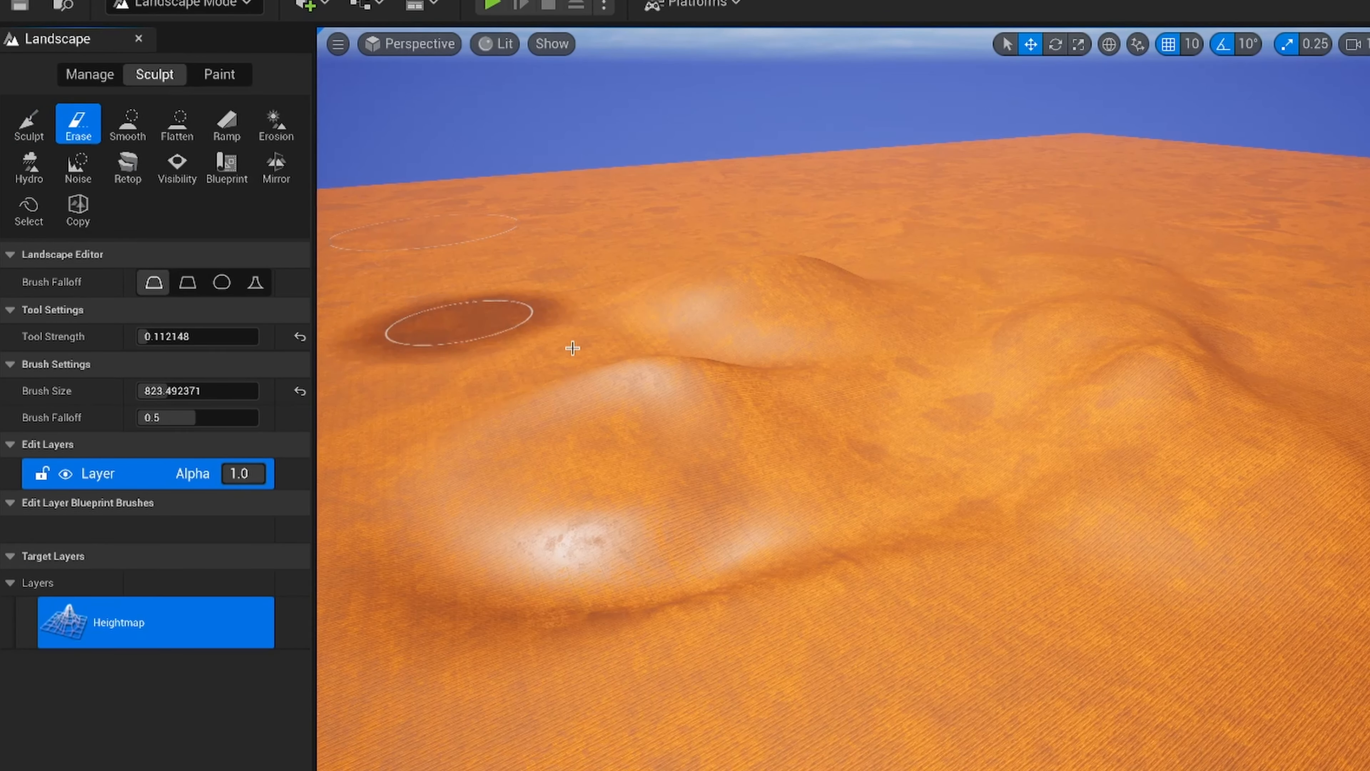
mouse_move(572, 346)
left_mouse_down()
mouse_move(690, 312)
mouse_move(865, 290)
mouse_move(813, 272)
mouse_move(753, 308)
mouse_move(694, 297)
mouse_move(951, 291)
mouse_move(929, 357)
mouse_move(817, 422)
mouse_move(679, 419)
mouse_move(569, 521)
mouse_move(711, 551)
mouse_move(786, 553)
mouse_move(584, 511)
mouse_move(691, 419)
mouse_move(881, 522)
mouse_move(1070, 438)
mouse_move(978, 379)
mouse_move(899, 468)
mouse_move(799, 448)
mouse_move(704, 461)
mouse_move(737, 486)
mouse_move(700, 459)
mouse_move(803, 497)
left_mouse_up()
mouse_move(804, 497)
right_mouse_down()
mouse_move(798, 599)
mouse_move(798, 491)
mouse_move(768, 515)
right_mouse_up()
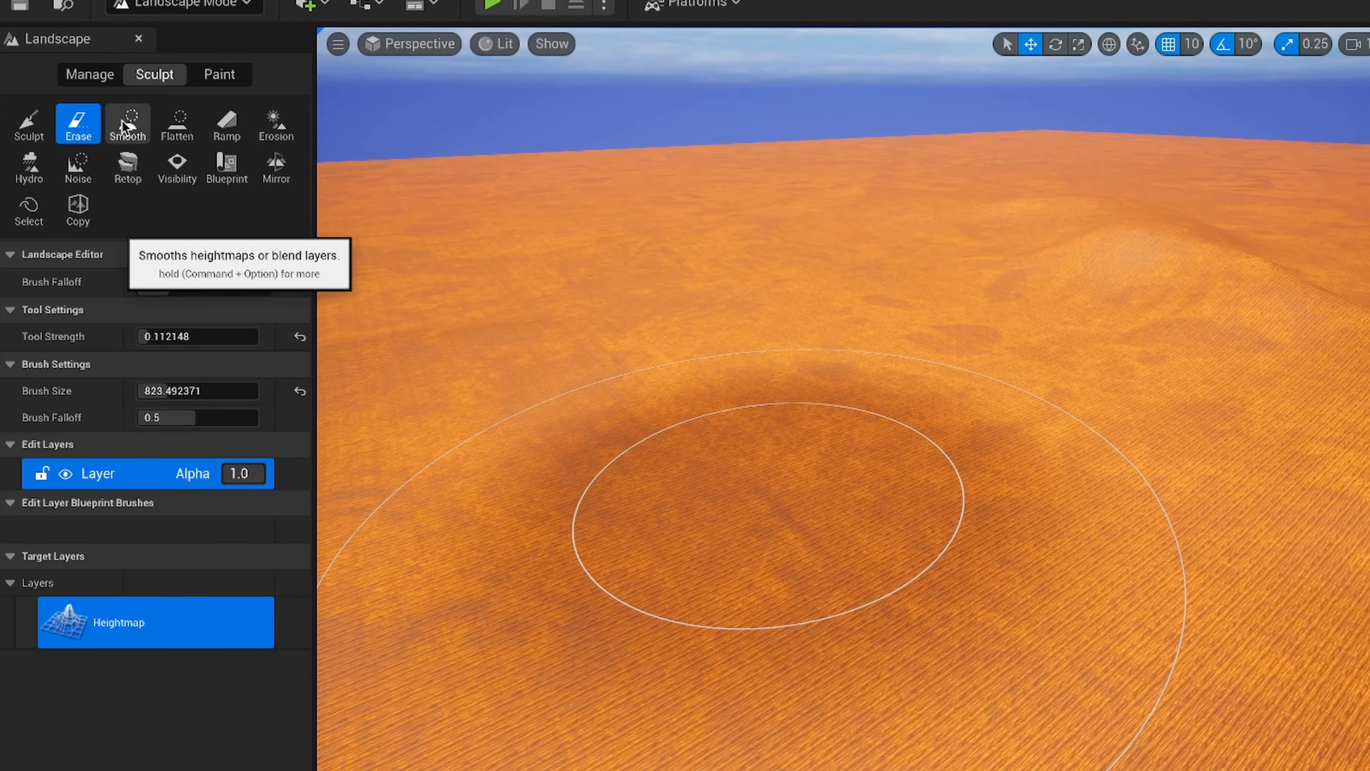
Step: Raise a tall hill on the erased area with the Sculpt tool, and soften the terrain around it with Smooth
left_click(40, 128)
mouse_move(760, 302)
left_mouse_down()
mouse_move(713, 288)
mouse_move(803, 396)
mouse_move(704, 379)
mouse_move(734, 343)
mouse_move(829, 361)
mouse_move(844, 351)
left_mouse_up()
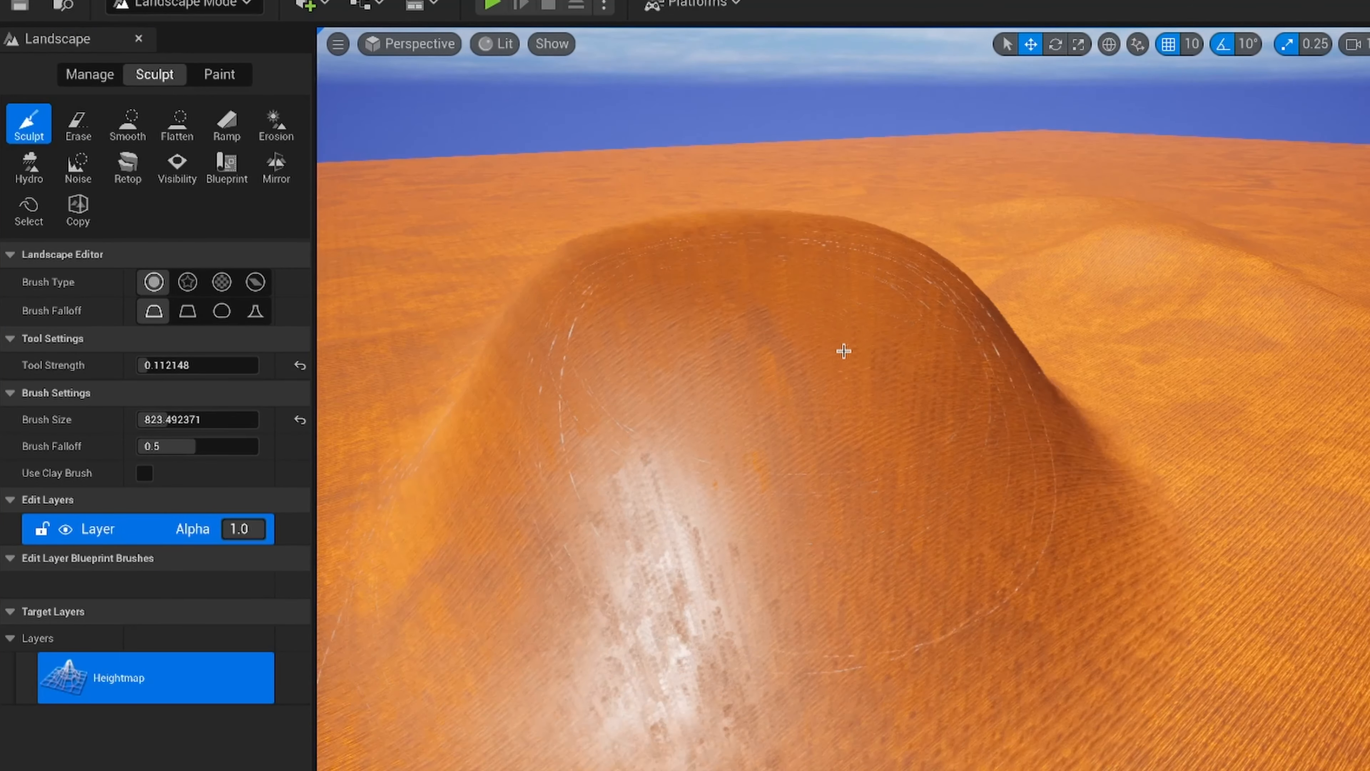
left_click(127, 124)
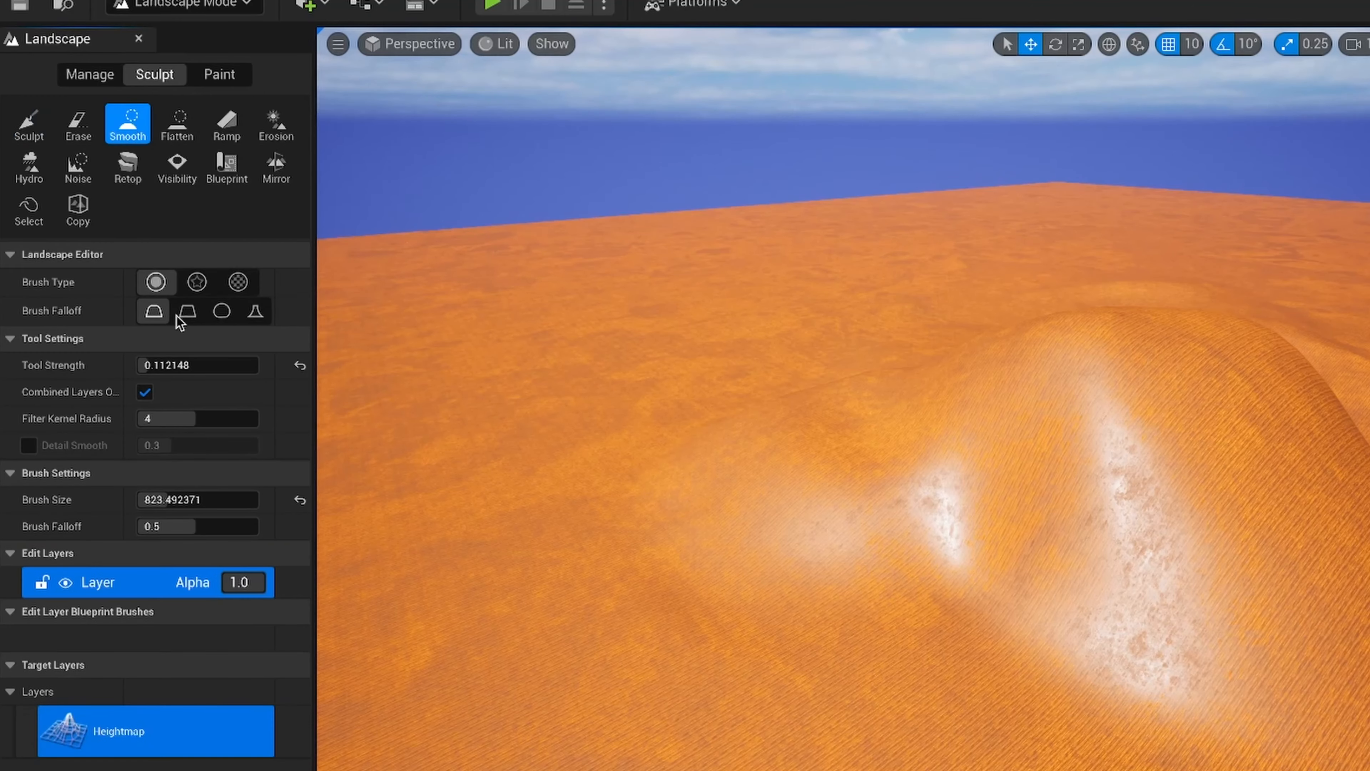
mouse_move(917, 432)
left_mouse_down()
mouse_move(1009, 401)
mouse_move(896, 438)
mouse_move(814, 443)
mouse_move(1094, 389)
mouse_move(1211, 471)
mouse_move(1299, 419)
mouse_move(1221, 478)
left_mouse_up()
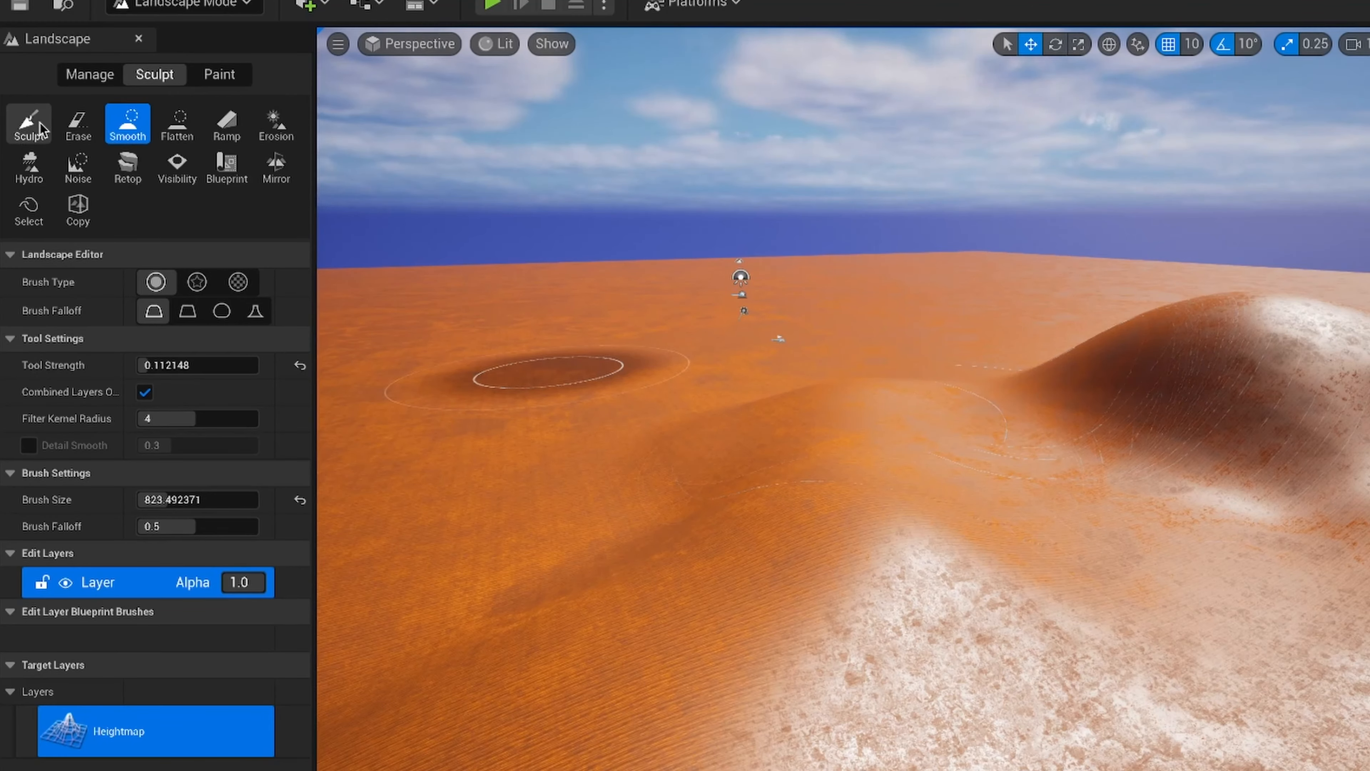
Step: Flatten the large hill and nearby ground with the Flatten tool, and smooth the resulting steep edges
left_click(175, 125)
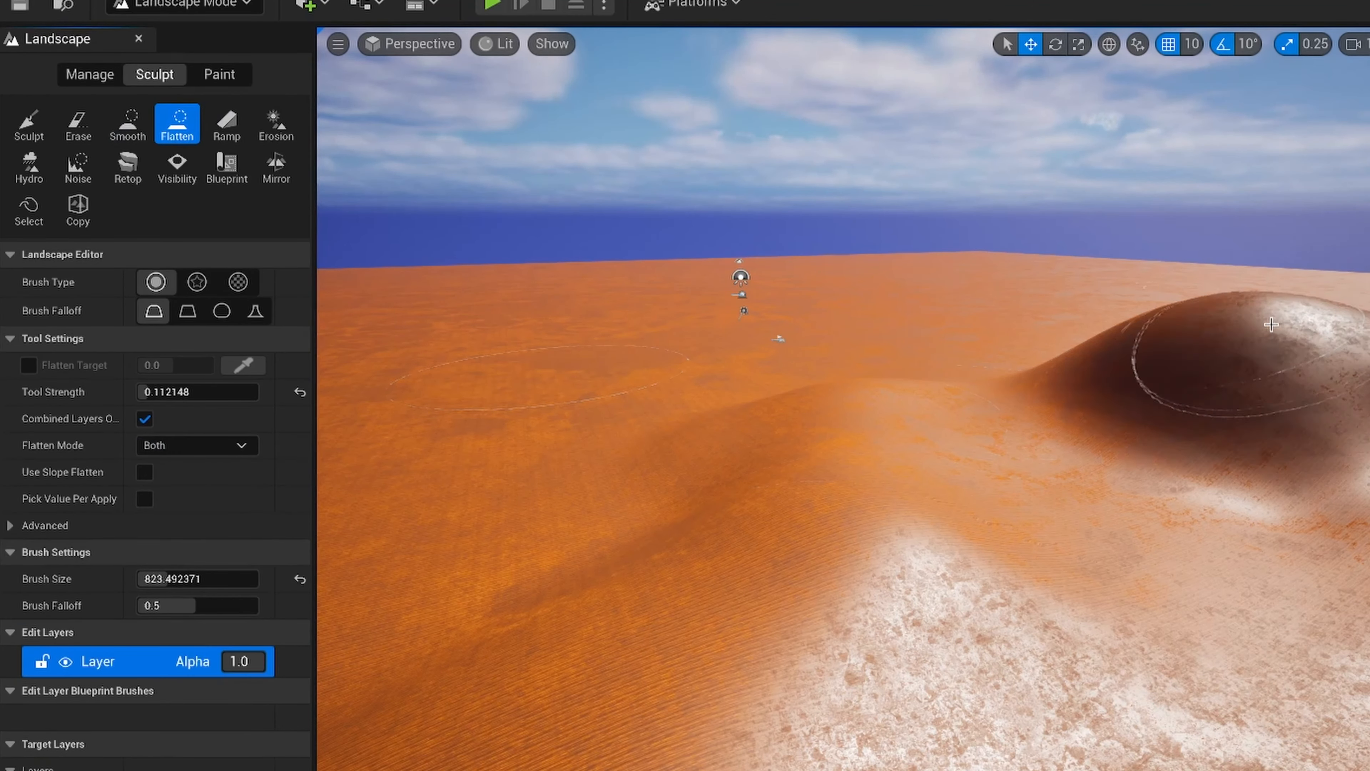
left_click_drag(1276, 313, 810, 445)
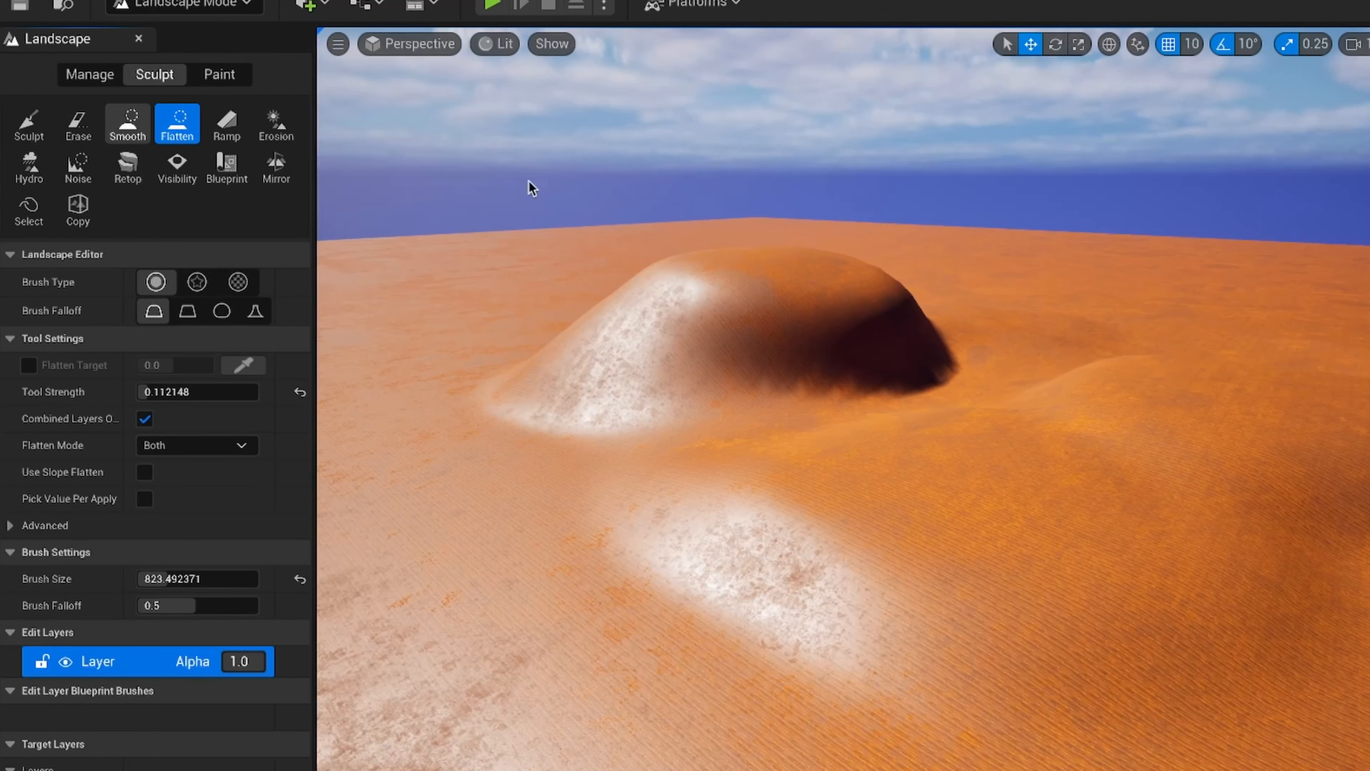
left_click(128, 123)
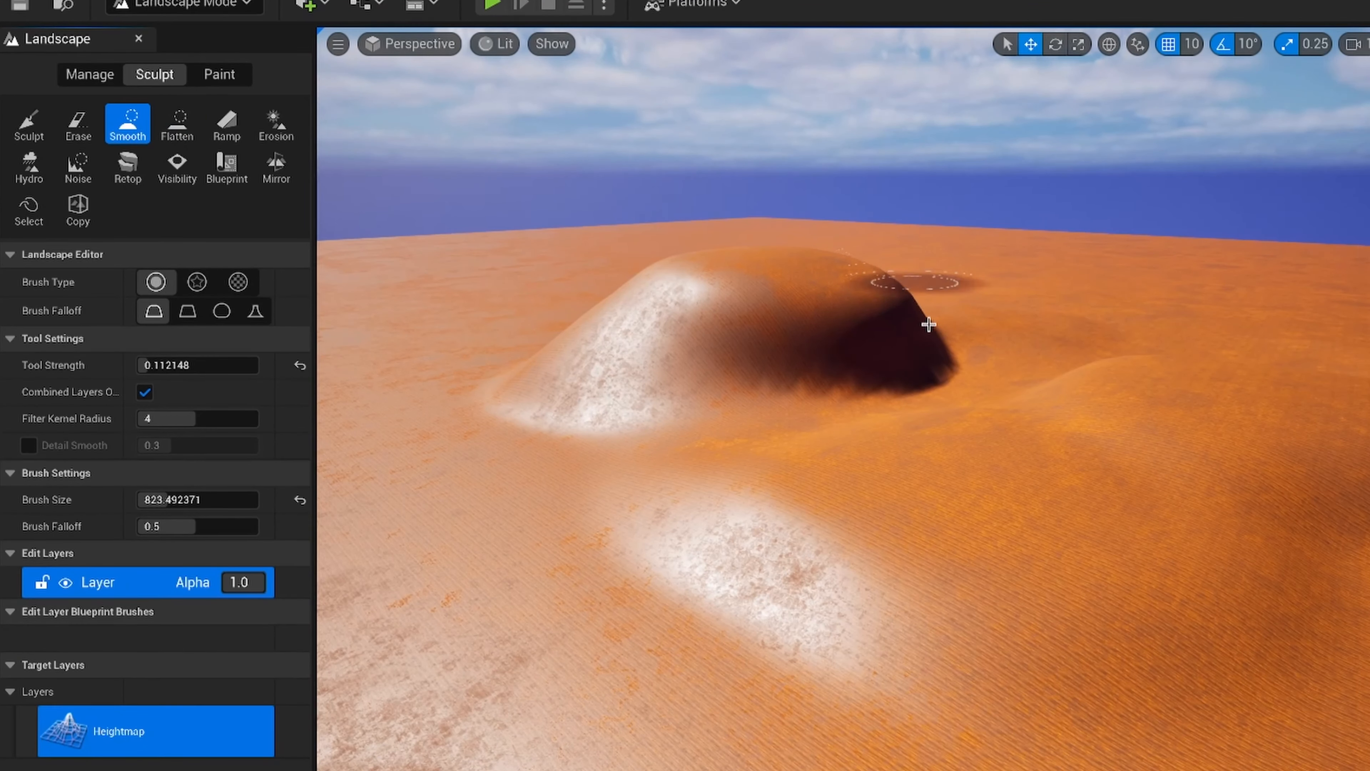
mouse_move(928, 326)
left_mouse_down()
mouse_move(937, 355)
mouse_move(833, 380)
mouse_move(799, 432)
mouse_move(878, 483)
mouse_move(944, 403)
mouse_move(994, 401)
mouse_move(798, 561)
left_mouse_up()
Step: Place the start and end points of a ramp on the open ground near the hill with the Ramp tool
left_click(226, 123)
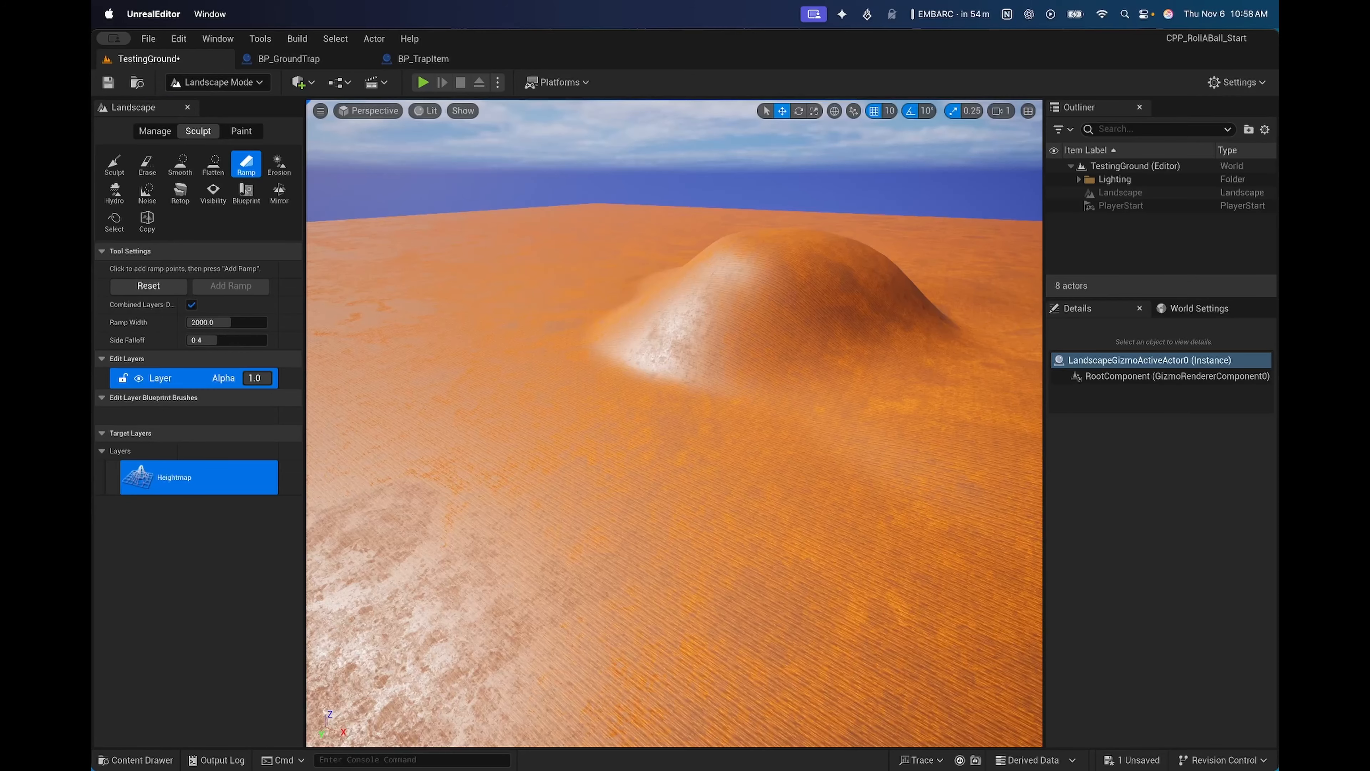
right_click_drag(647, 351, 523, 353)
left_click(531, 386)
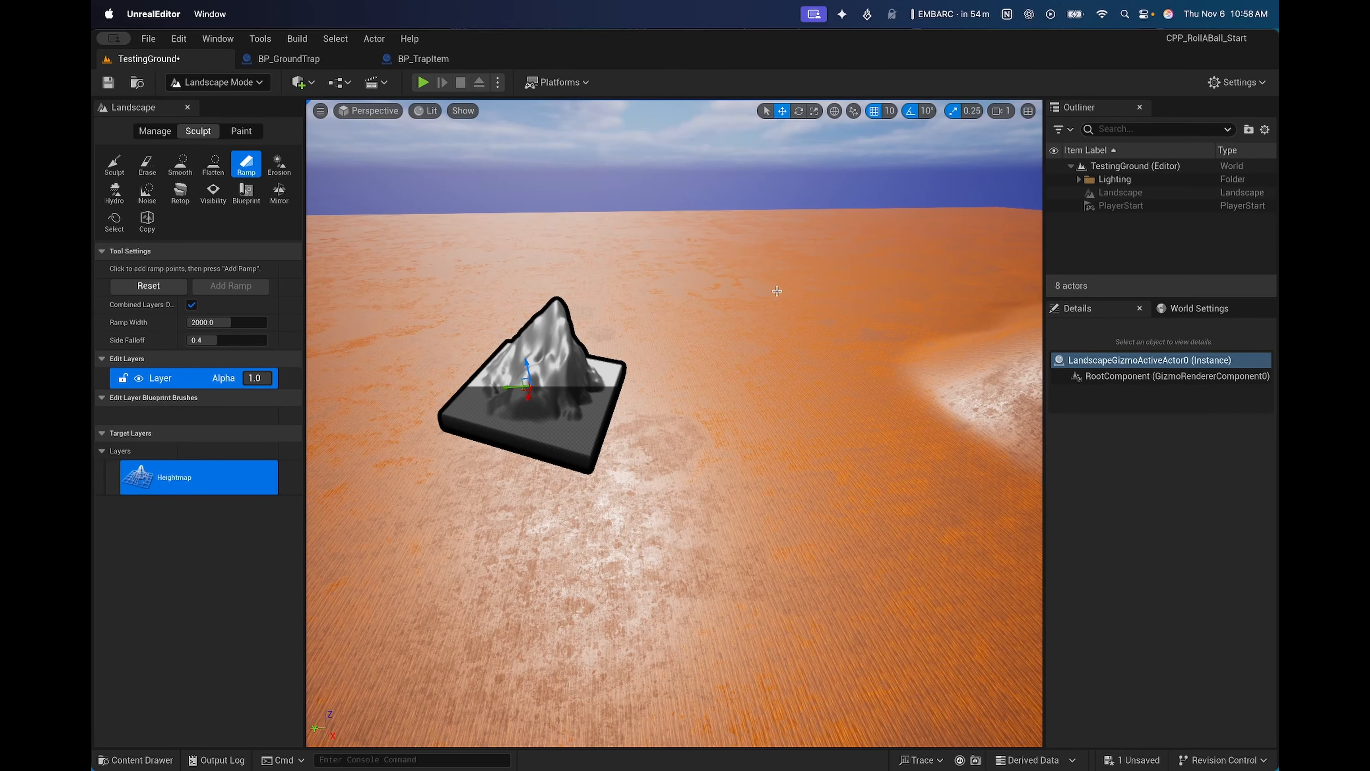
left_click(766, 258)
key("a")
right_click_drag(724, 336, 958, 329)
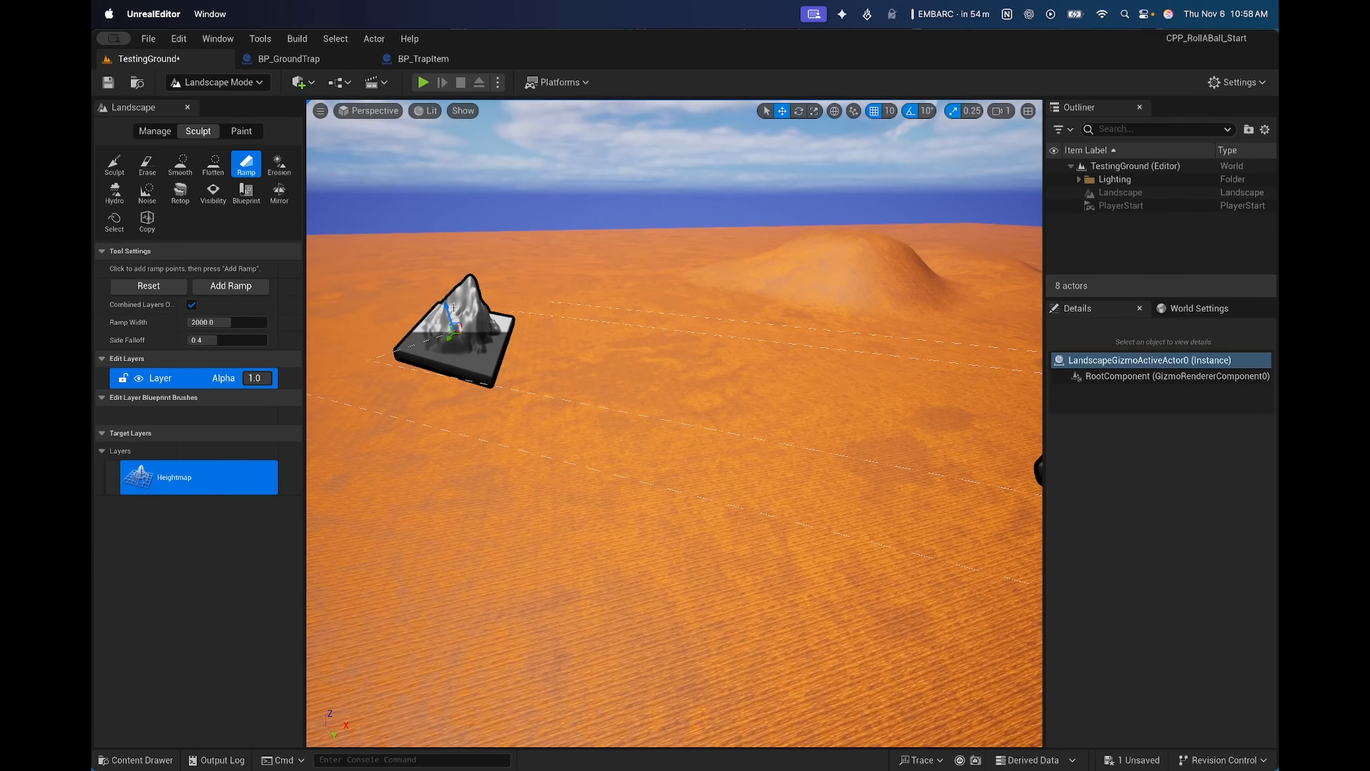
Step: Set the ramp width to about 1163, and raise and adjust the height of the ramp's end point
left_click_drag(219, 324, 206, 323)
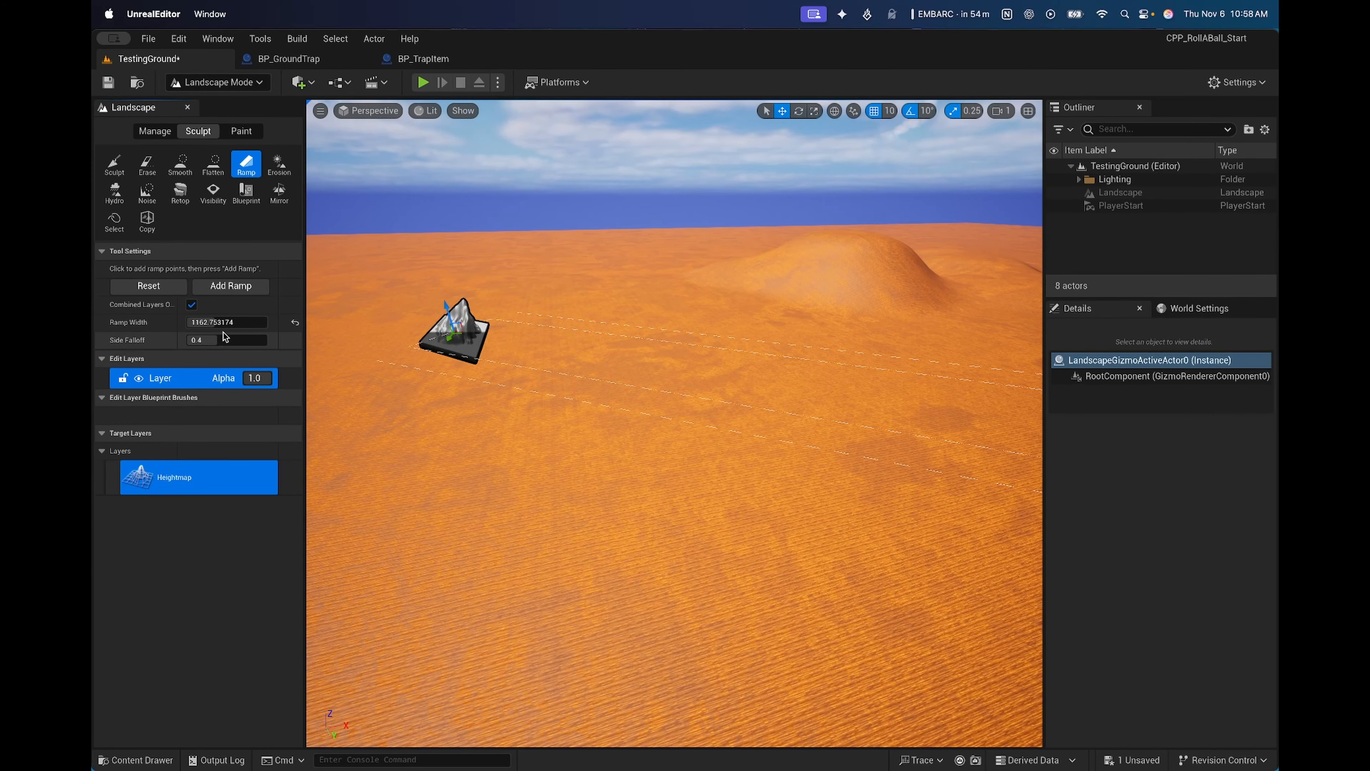
left_click_drag(447, 307, 458, 214)
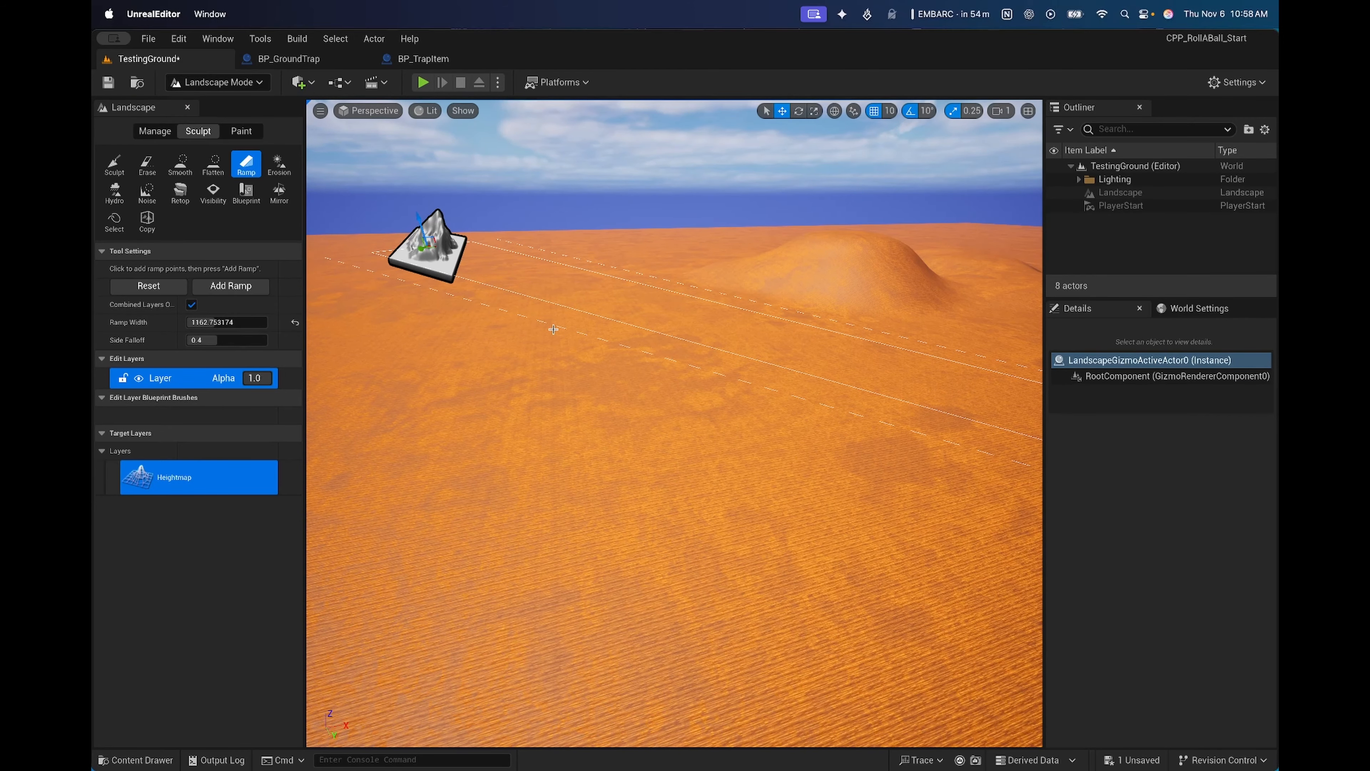
right_click_drag(458, 214, 483, 288)
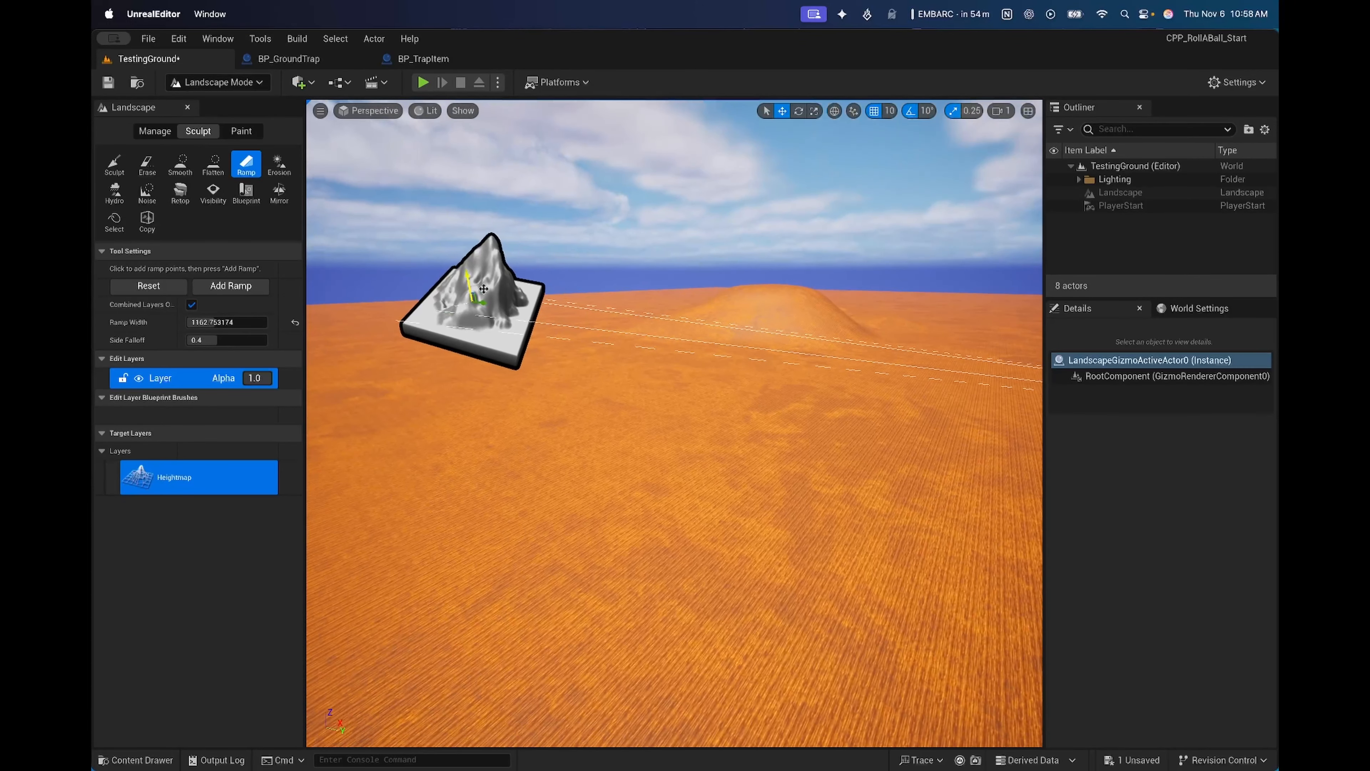
left_click_drag(464, 277, 549, 420)
Step: Raise the ramp's end point slightly further and add the ramp to the landscape
right_click_drag(674, 423, 875, 399)
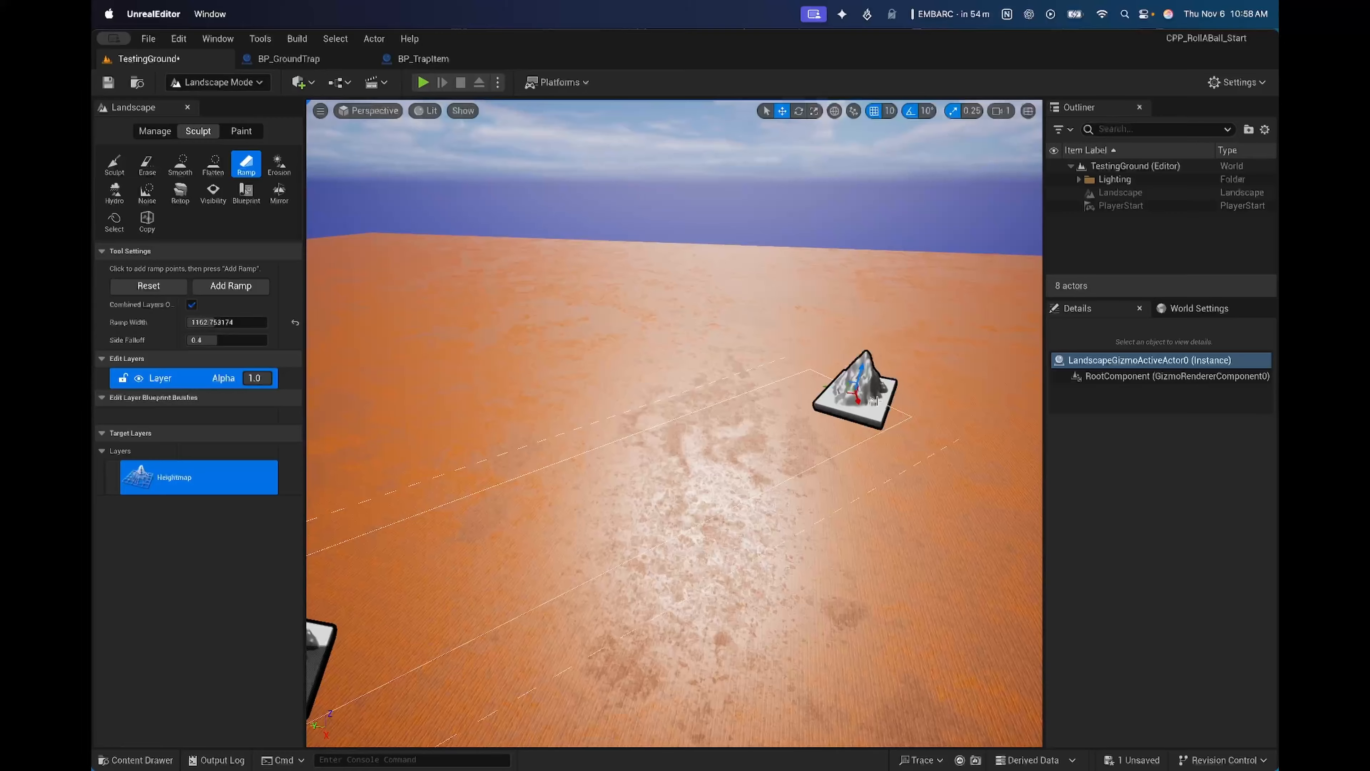
right_click_drag(586, 490, 709, 497)
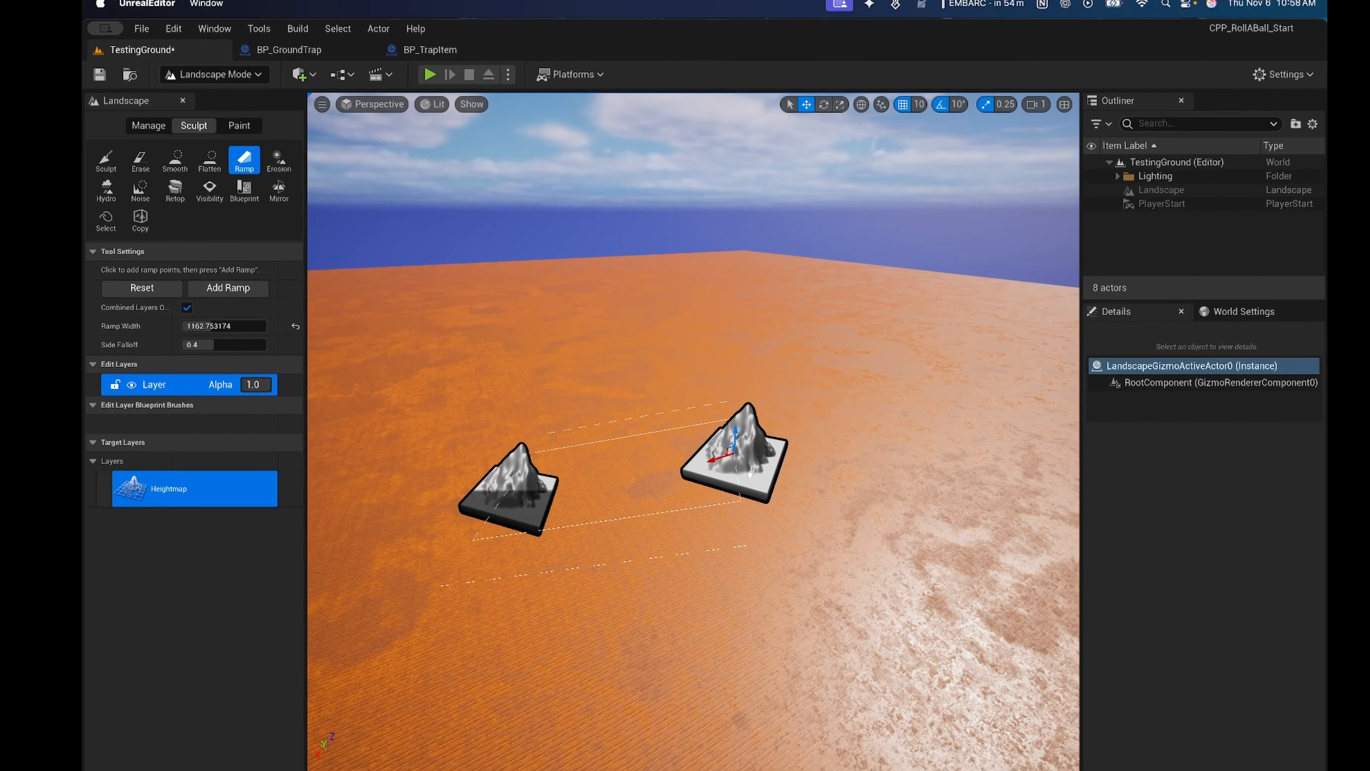
right_click_drag(717, 434, 1032, 361)
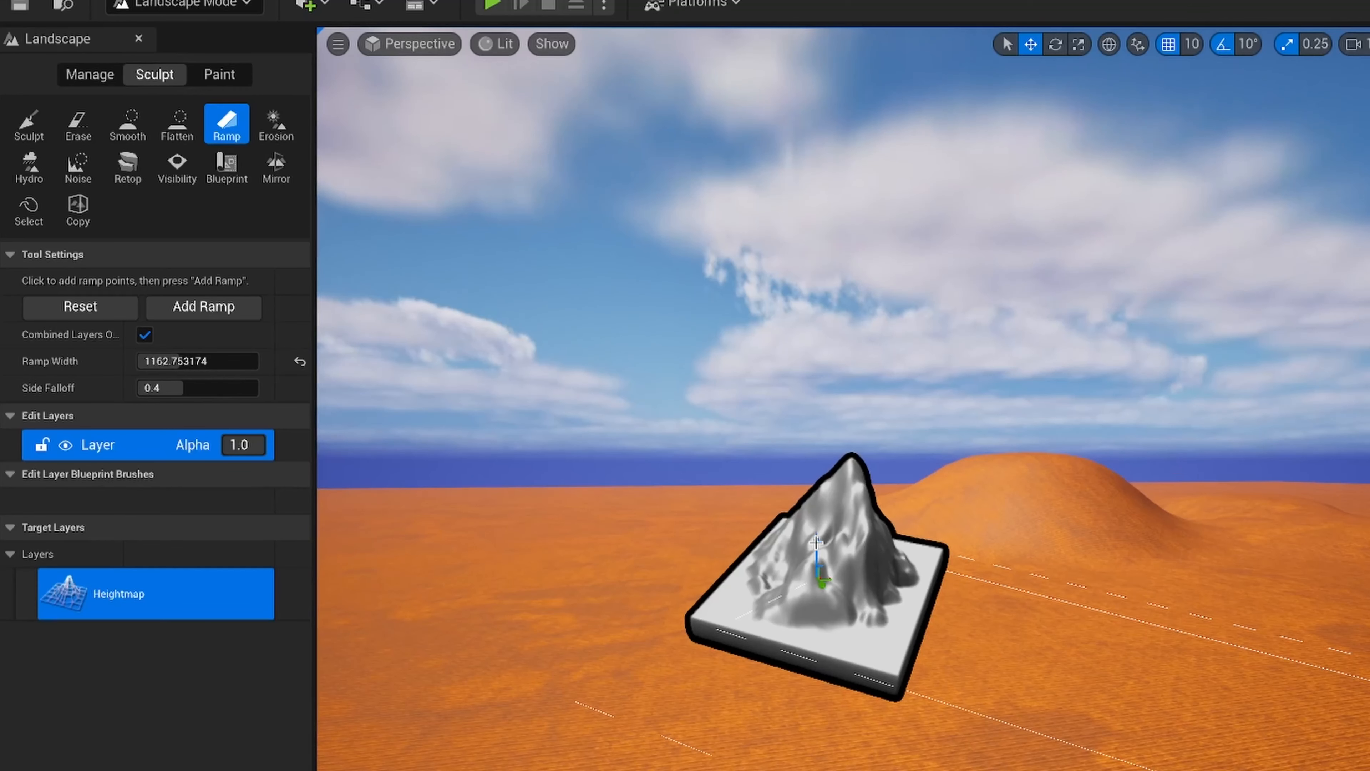
left_click_drag(816, 543, 813, 524)
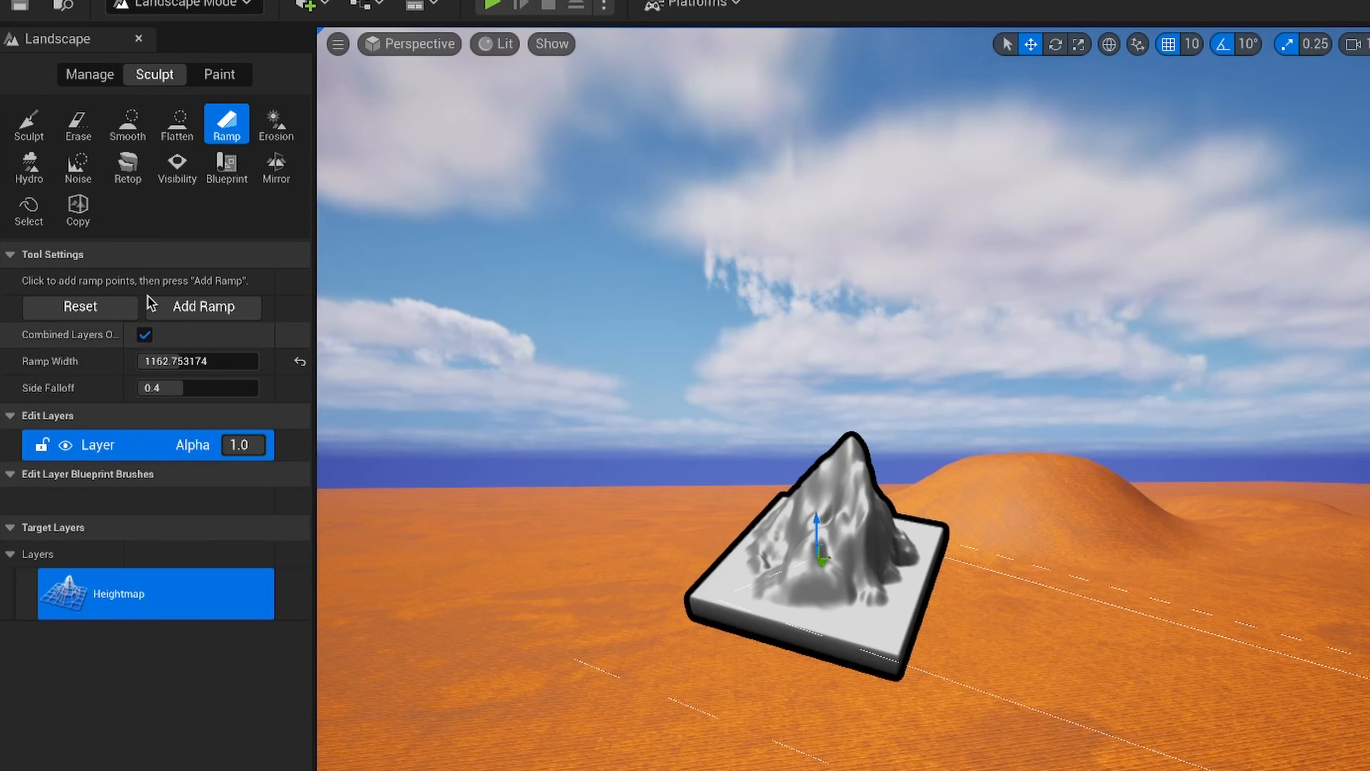
left_click(192, 307)
right_click_drag(953, 577, 1041, 596)
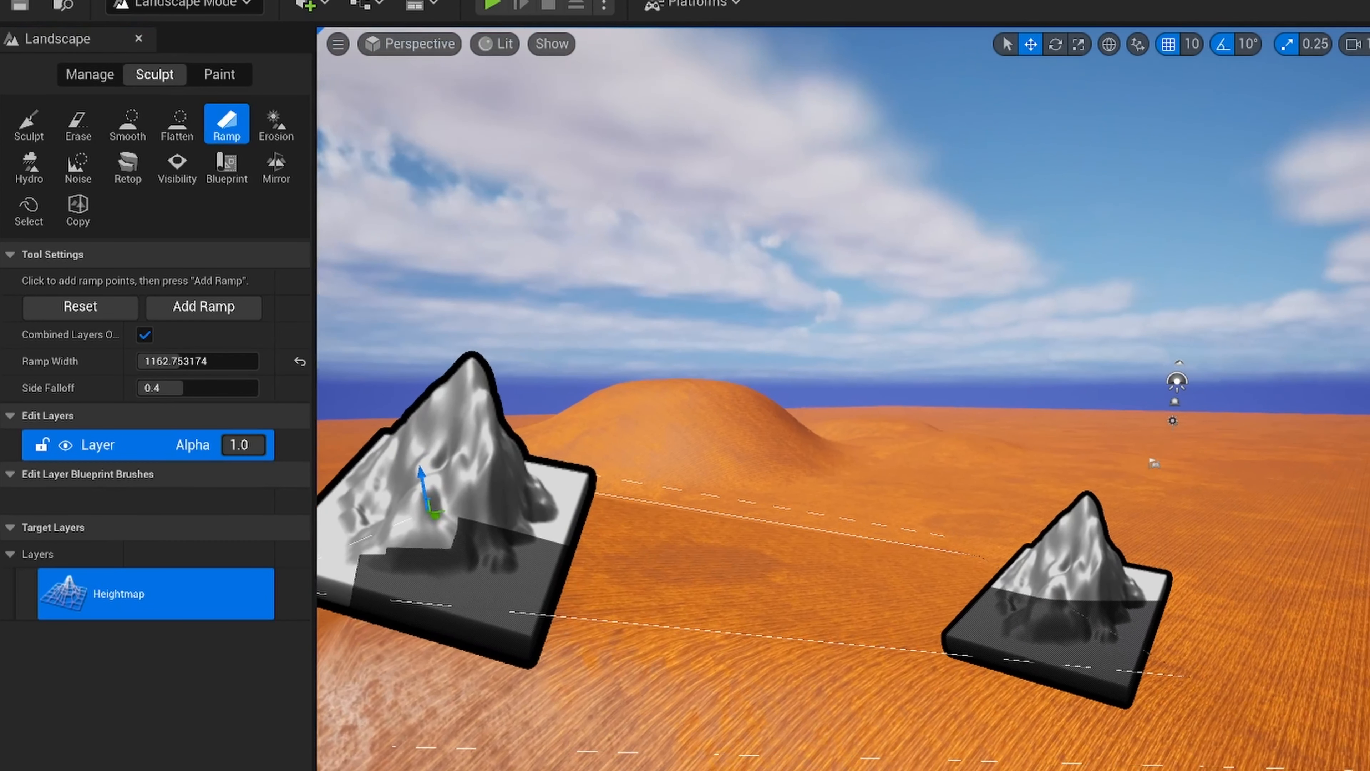
Step: Soften the ramp's jagged sides with the Smooth tool, using strength about 0.082, brush size about 272 and spherical falloff
left_click(45, 138)
mouse_move(1015, 480)
right_mouse_down()
mouse_move(981, 486)
mouse_move(755, 431)
mouse_move(787, 518)
mouse_move(883, 648)
right_mouse_up()
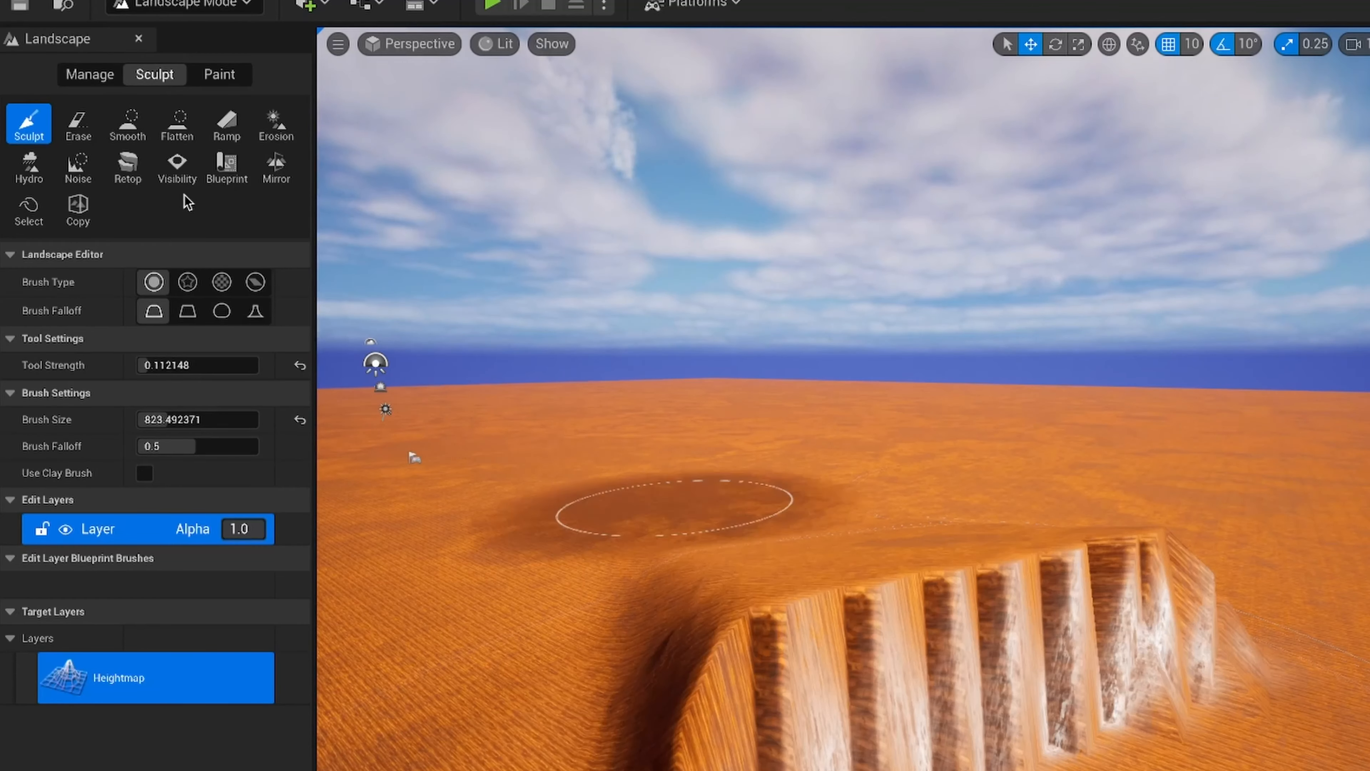
left_click(127, 123)
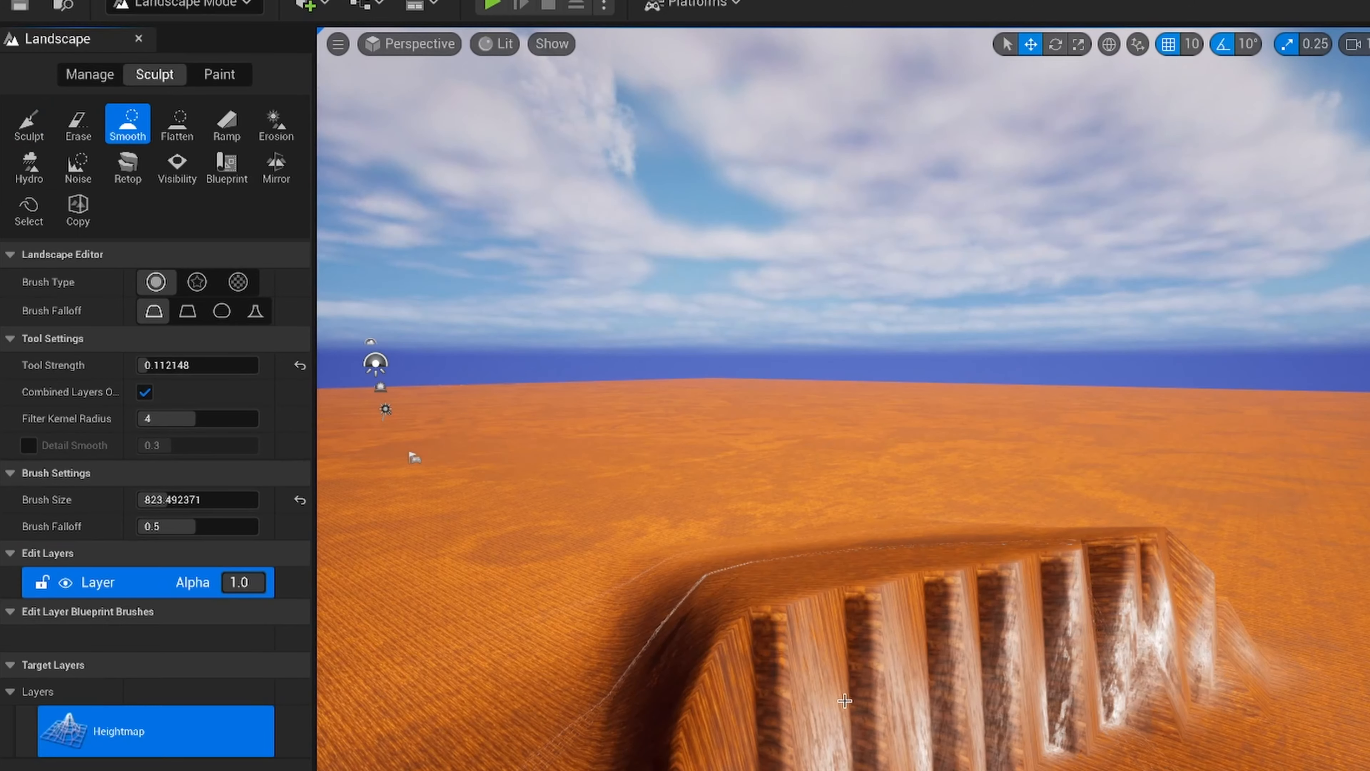
left_click_drag(172, 366, 165, 366)
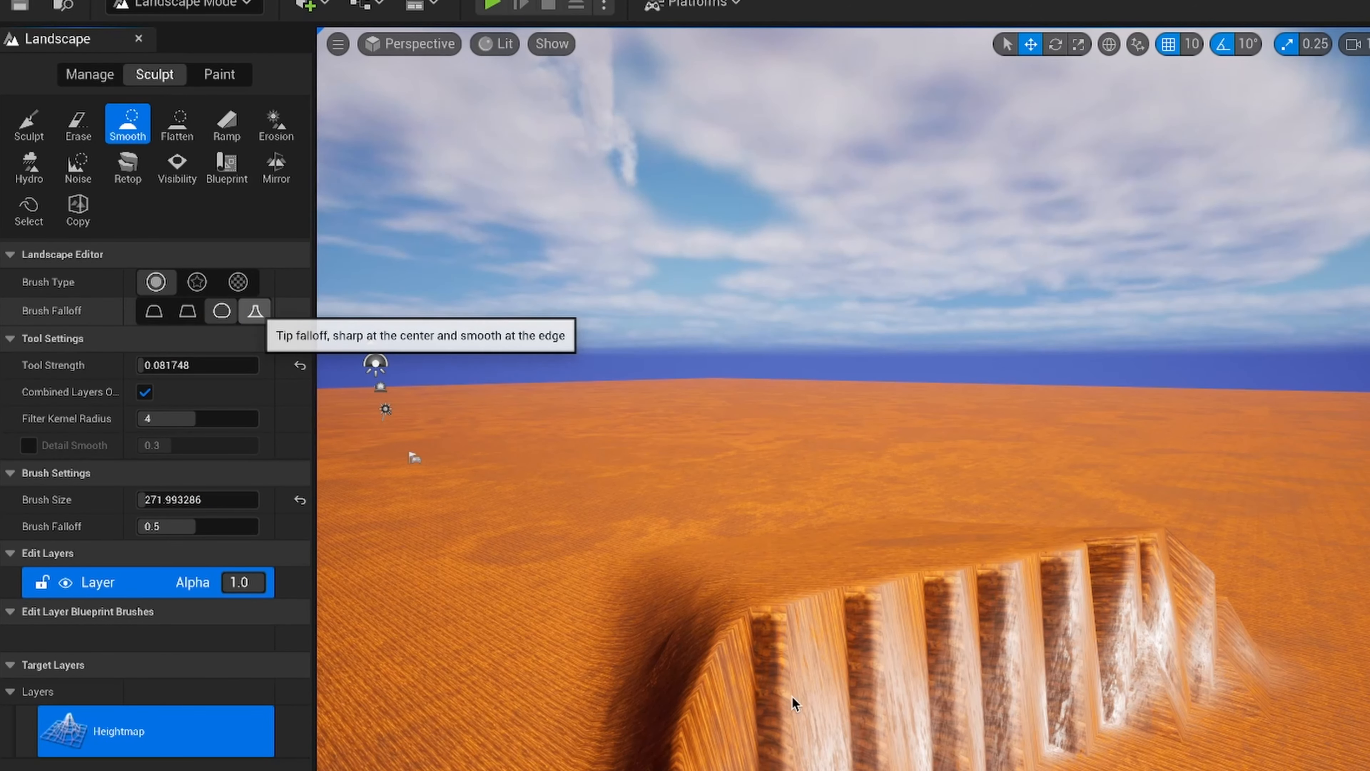
mouse_move(853, 741)
left_mouse_down()
mouse_move(889, 717)
mouse_move(782, 701)
mouse_move(1163, 672)
mouse_move(1138, 679)
mouse_move(1152, 688)
mouse_move(964, 753)
left_mouse_up()
key("a")
right_click_drag(967, 754, 1176, 763)
right_click_drag(863, 620, 877, 643)
key("s")
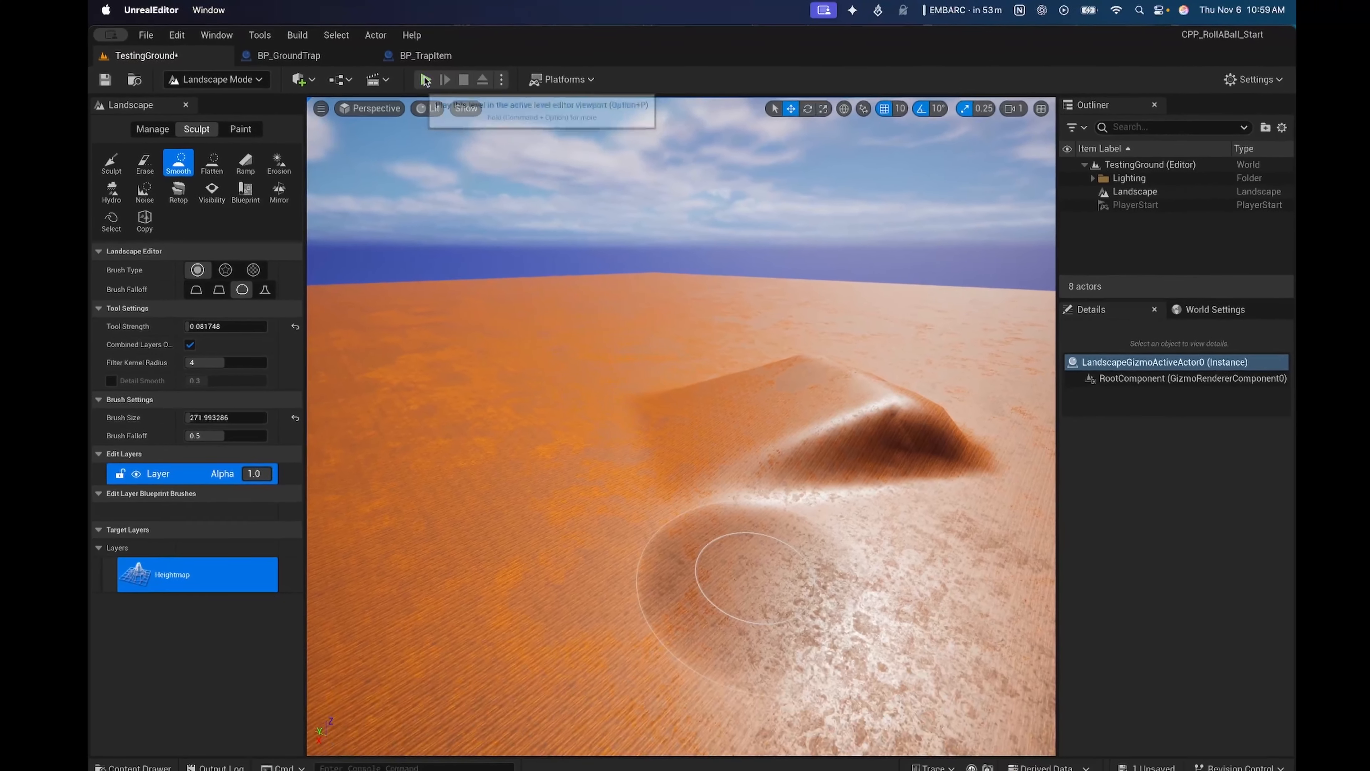
Step: Play-test the level by rolling the ball over the ramp and jumping, and end the play session
left_click_drag(968, 731, 977, 736)
key("w")
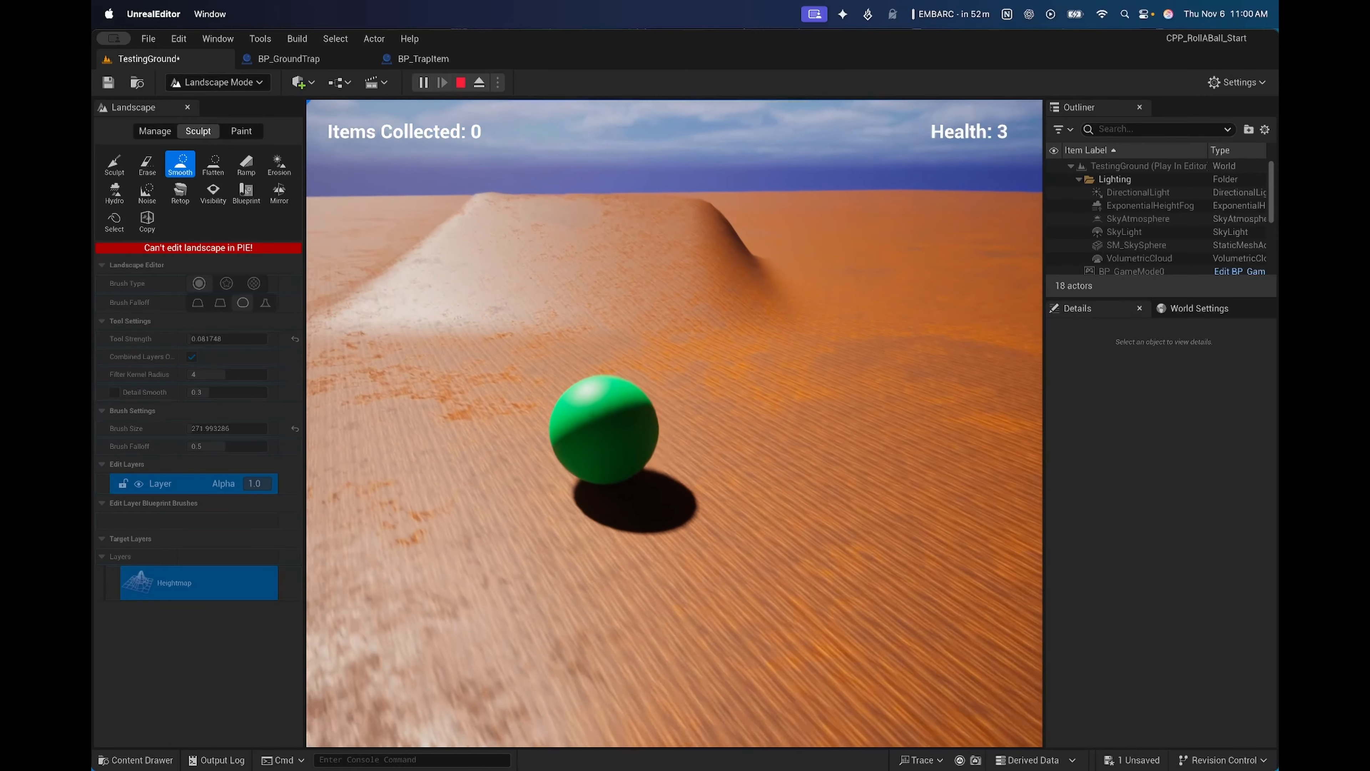
key("w")
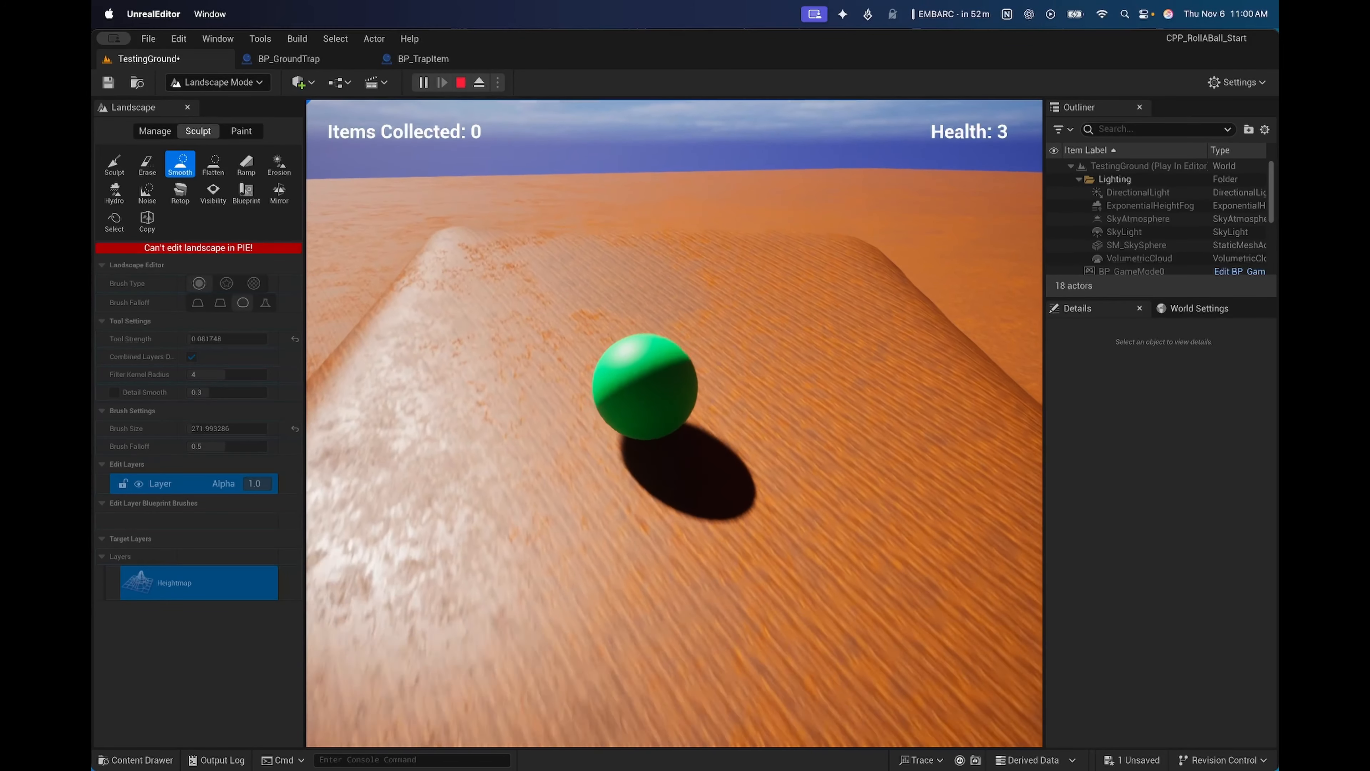
key("space")
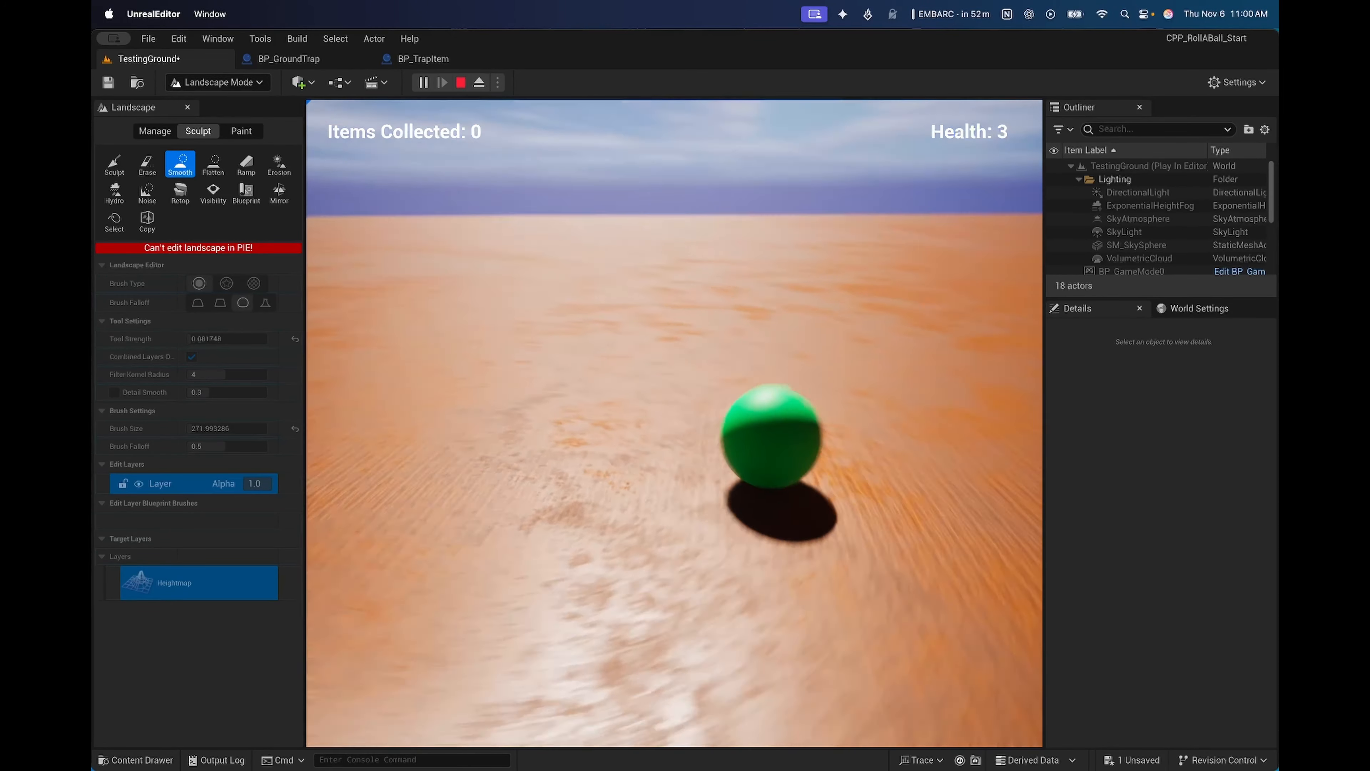
key("Escape")
Step: Switch the landscape tool to Sculpt
left_click(115, 164)
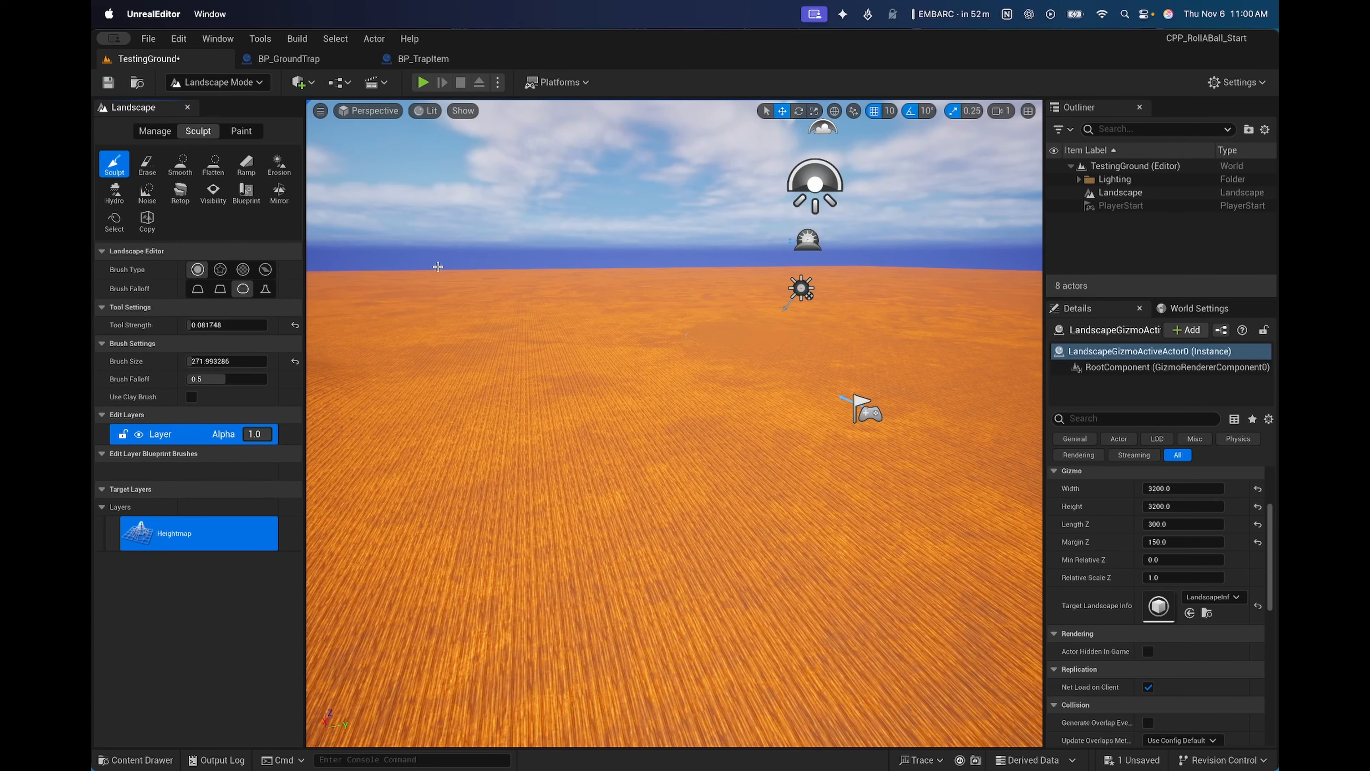